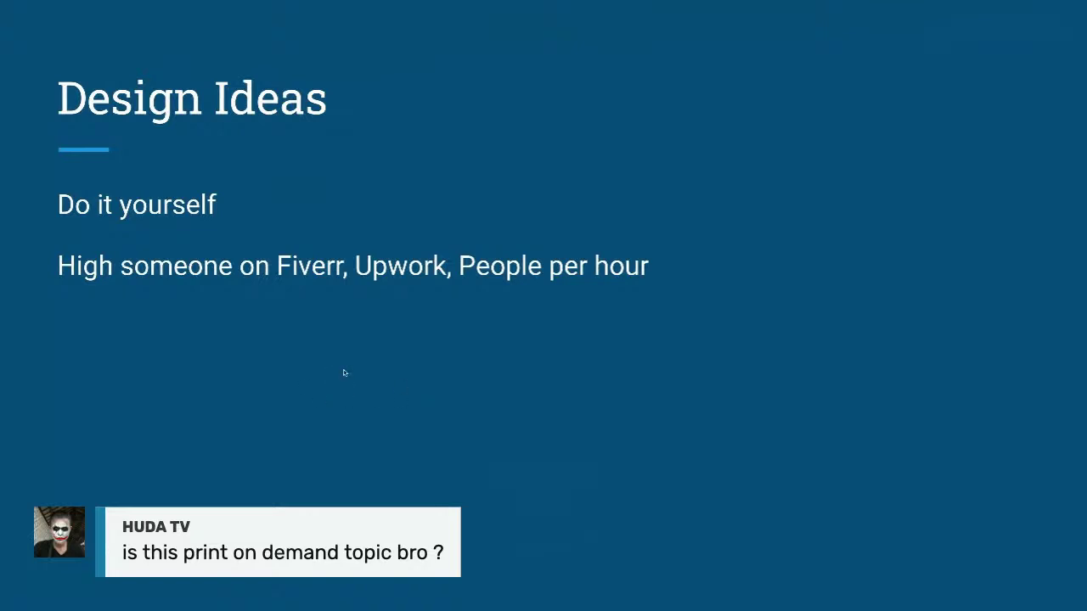
- Leave the slideshow at the Teespring slide, load fiverr.com in place of Google Trends, and dismiss the Join Fiverr prompt
key("Right")
key("Escape")
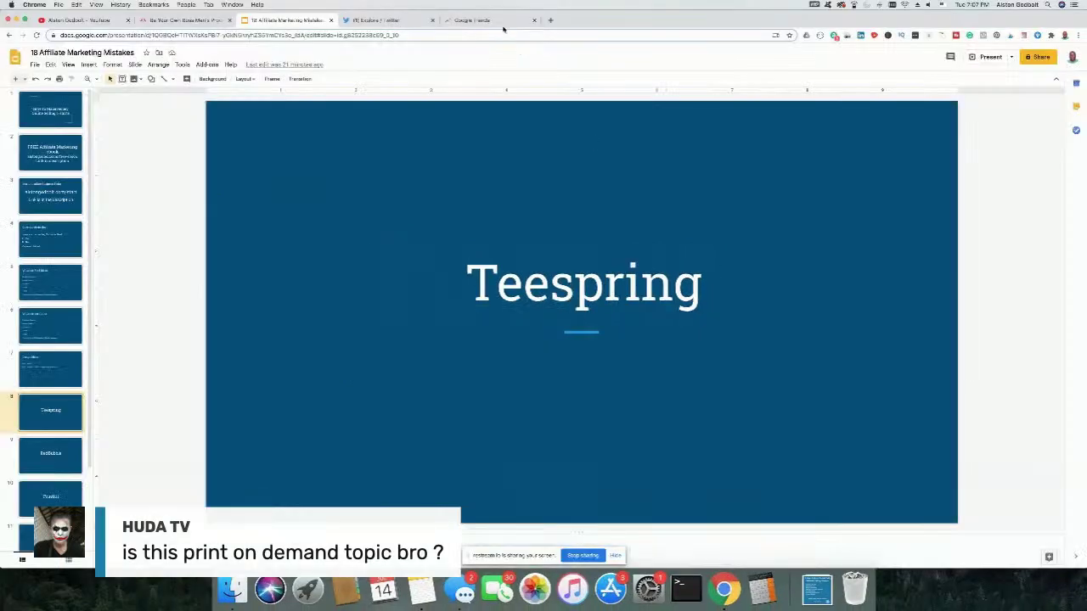
left_click(480, 20)
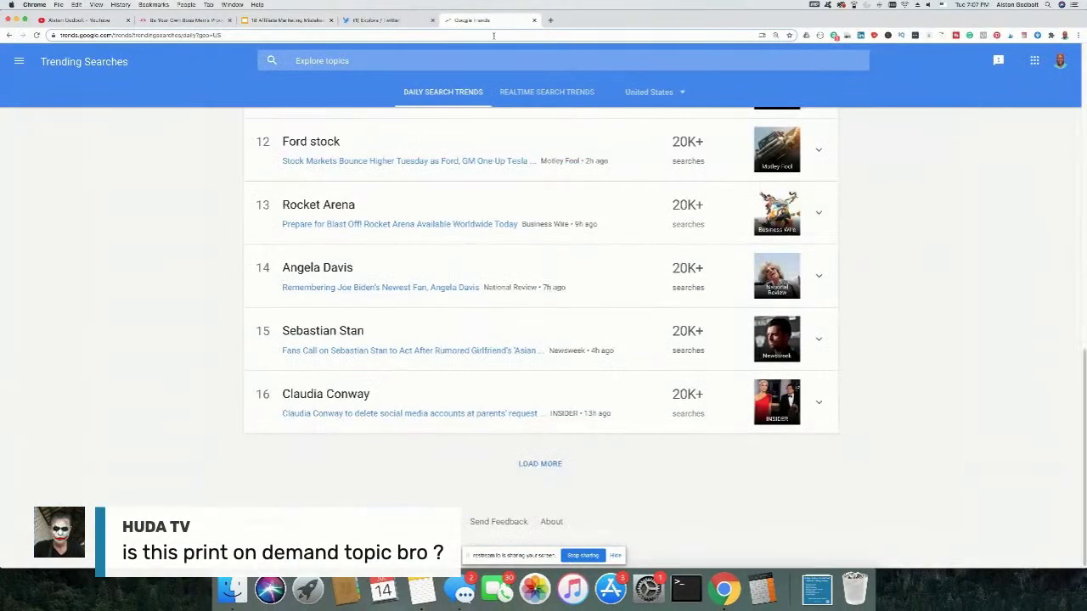
left_click(493, 35)
type("fiverr.com")
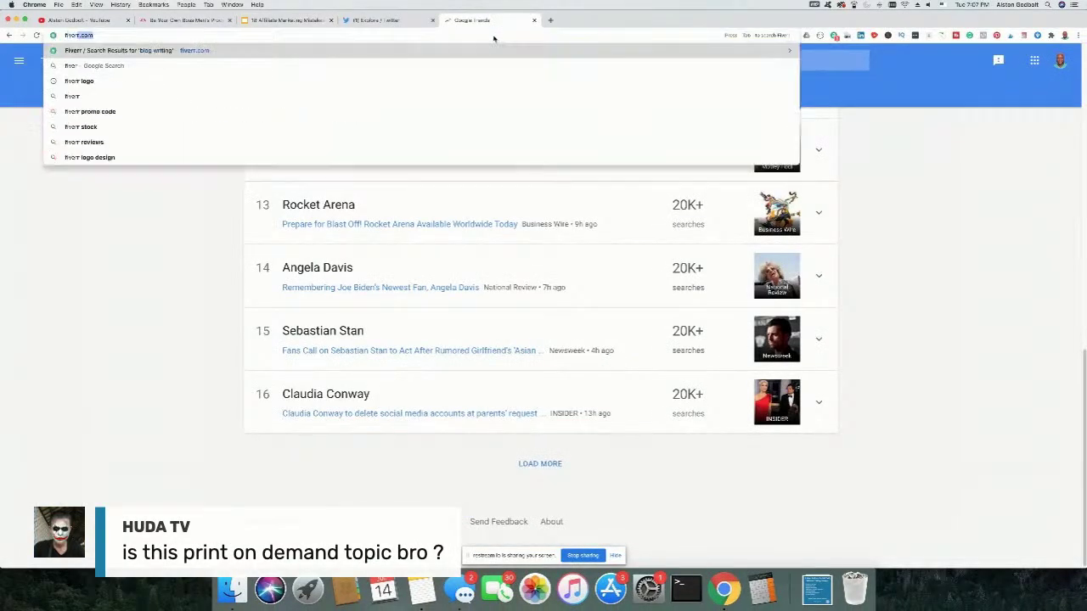
key("Return")
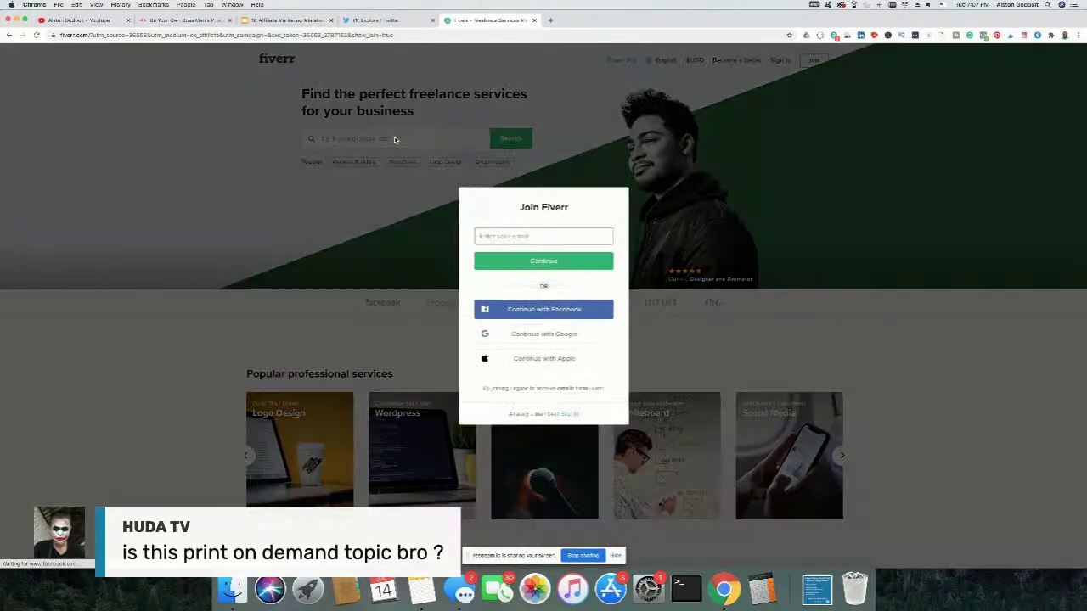
left_click(342, 328)
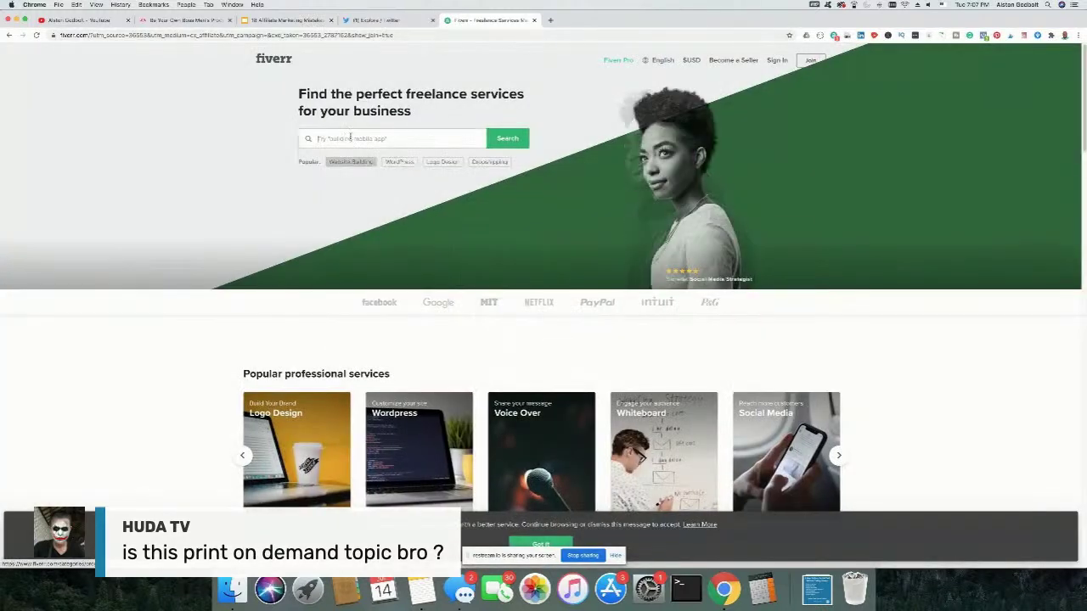
- Search Fiverr for the suggested service "t-shirt design" and look through the designers' offers and starting prices
left_click(348, 139)
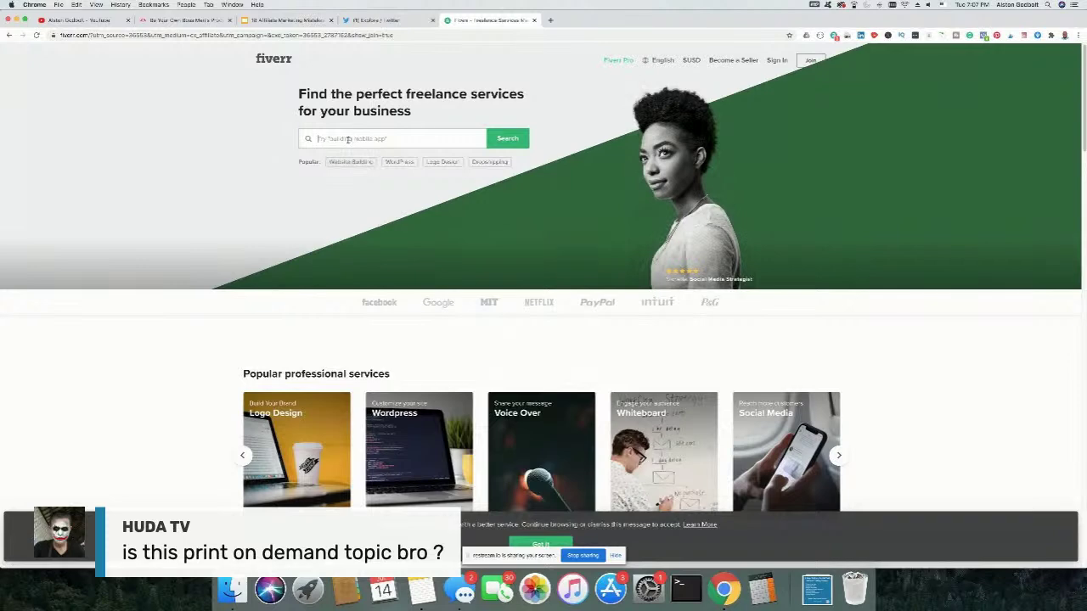
type("tshirt")
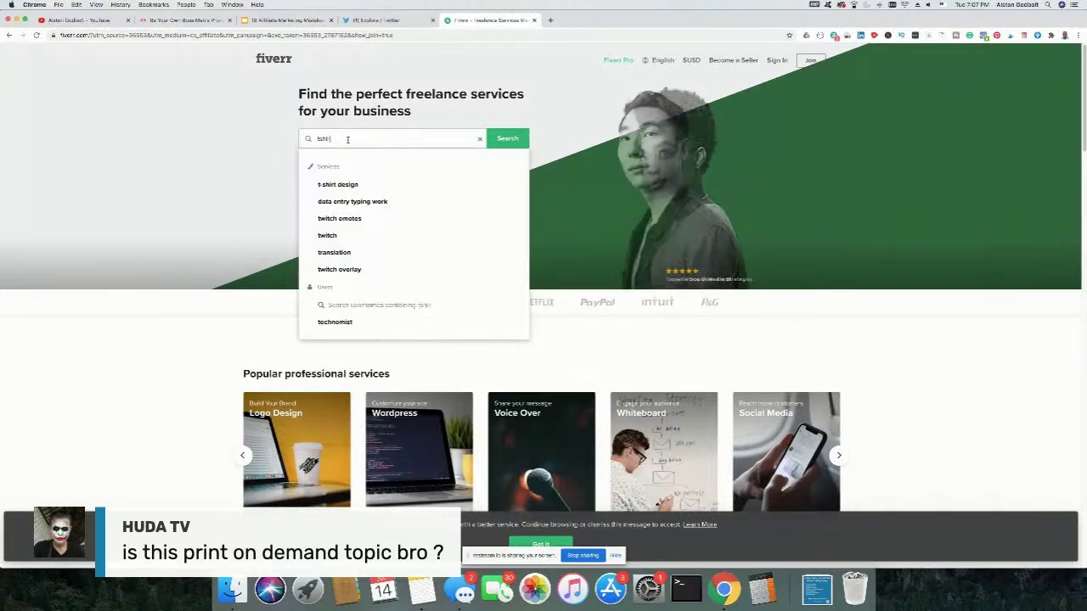
left_click(340, 184)
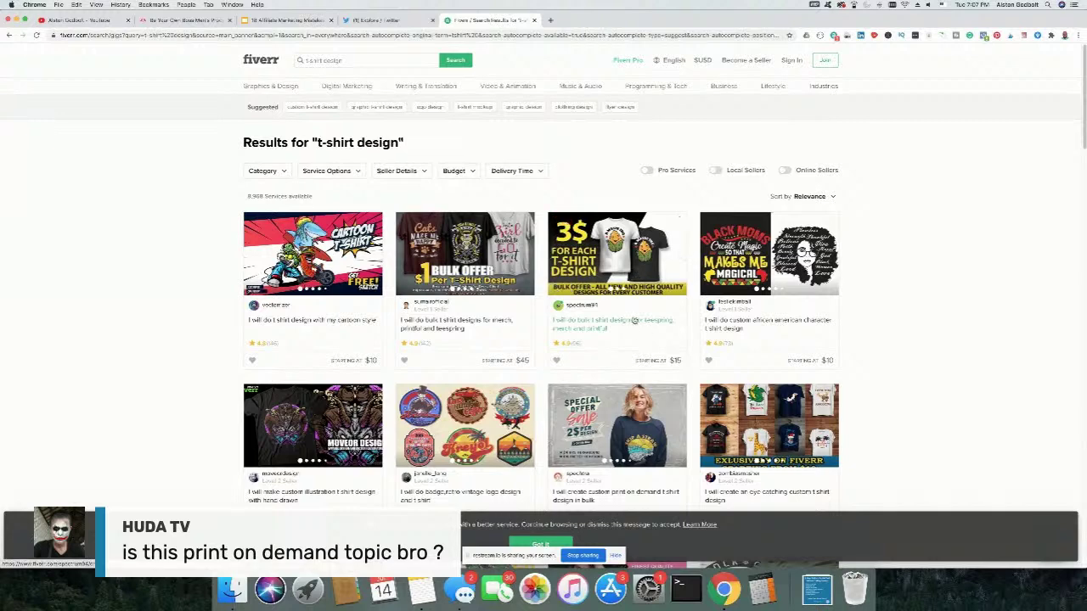
scroll(895, 365, "down", 1)
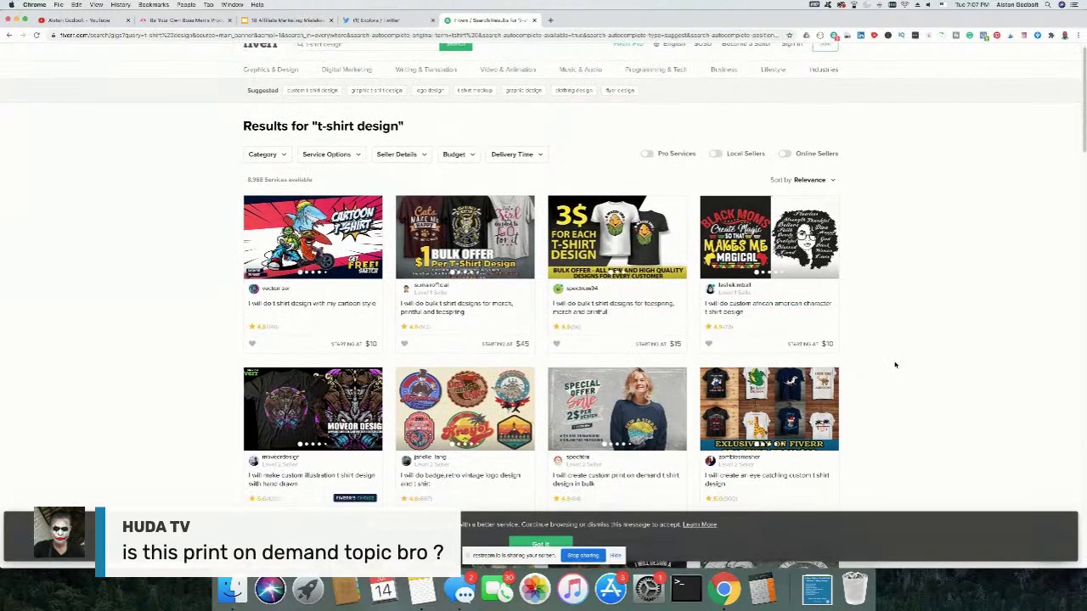
scroll(895, 366, "down", 3)
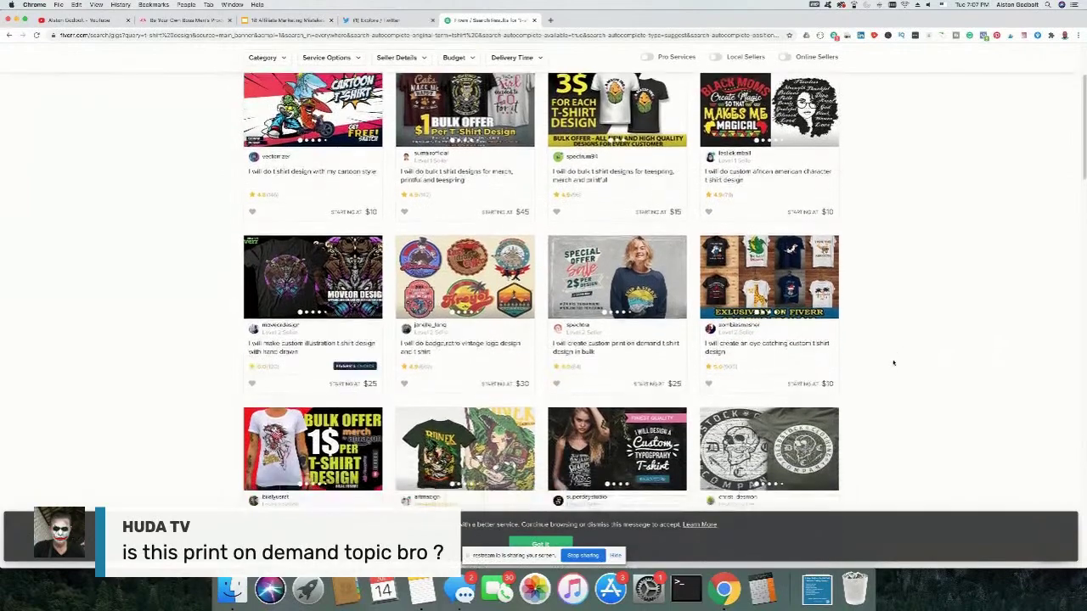
scroll(893, 362, "down", 3)
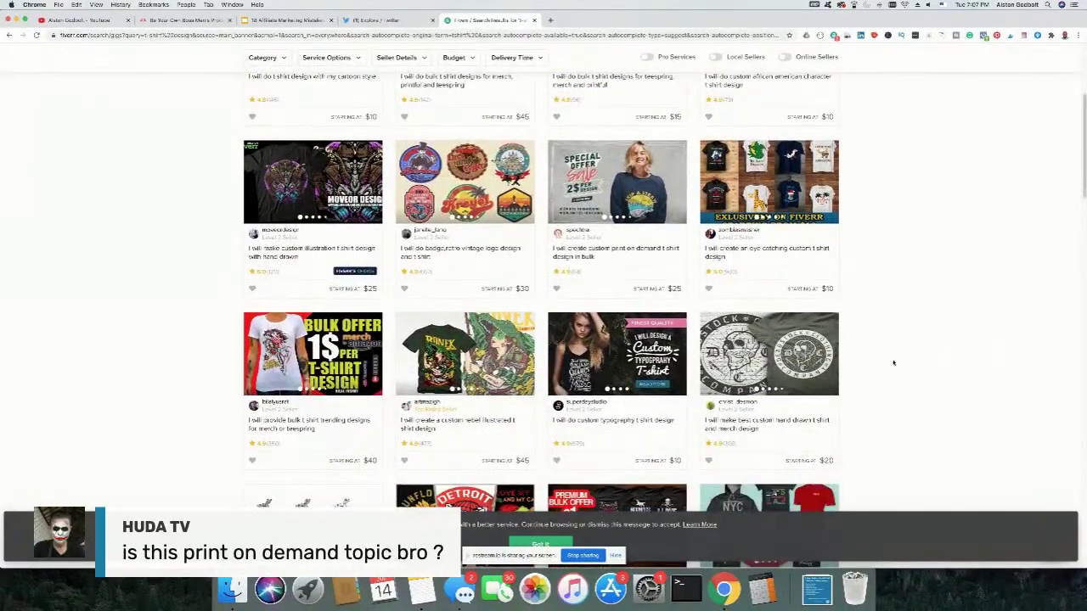
scroll(893, 363, "up", 5)
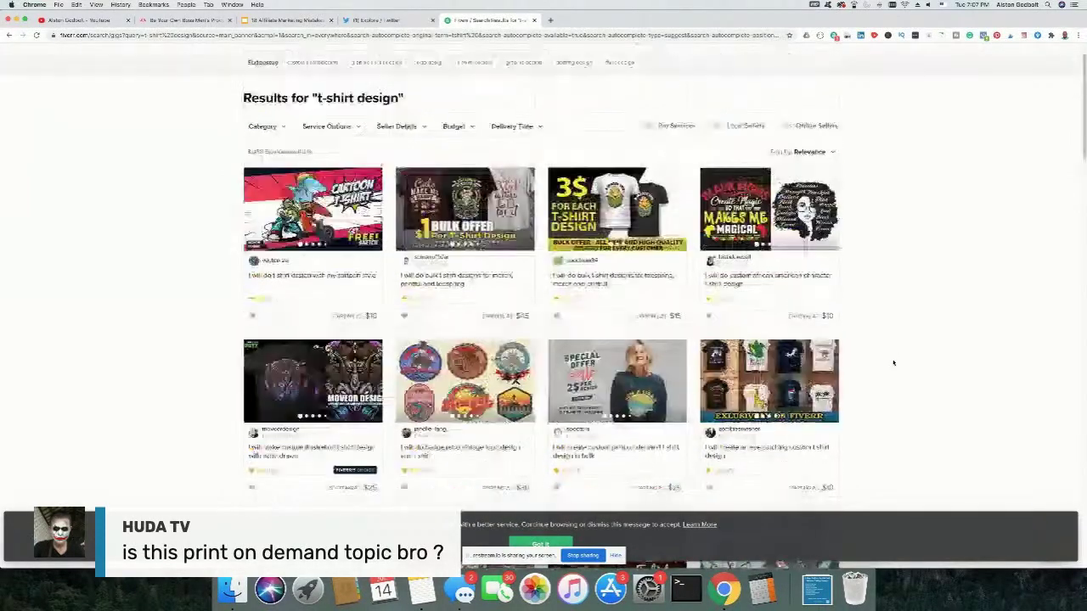
scroll(893, 364, "up", 1)
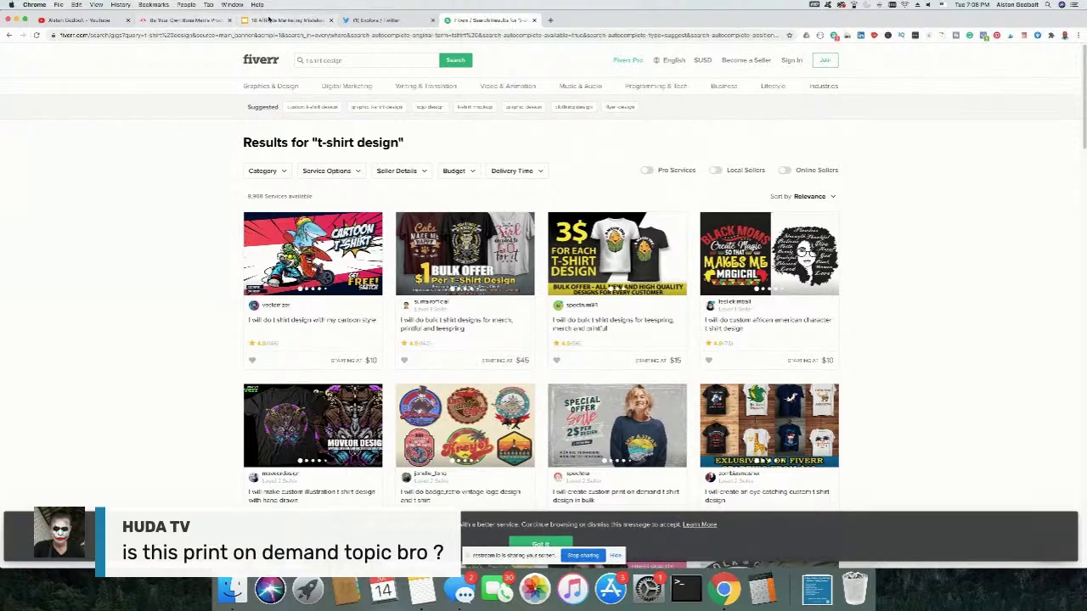
- Switch to the Teespring Be Your Own Boss listing, visit its storefront, and view the Escape the 9 to 5 Men's T-shirt
left_click(269, 19)
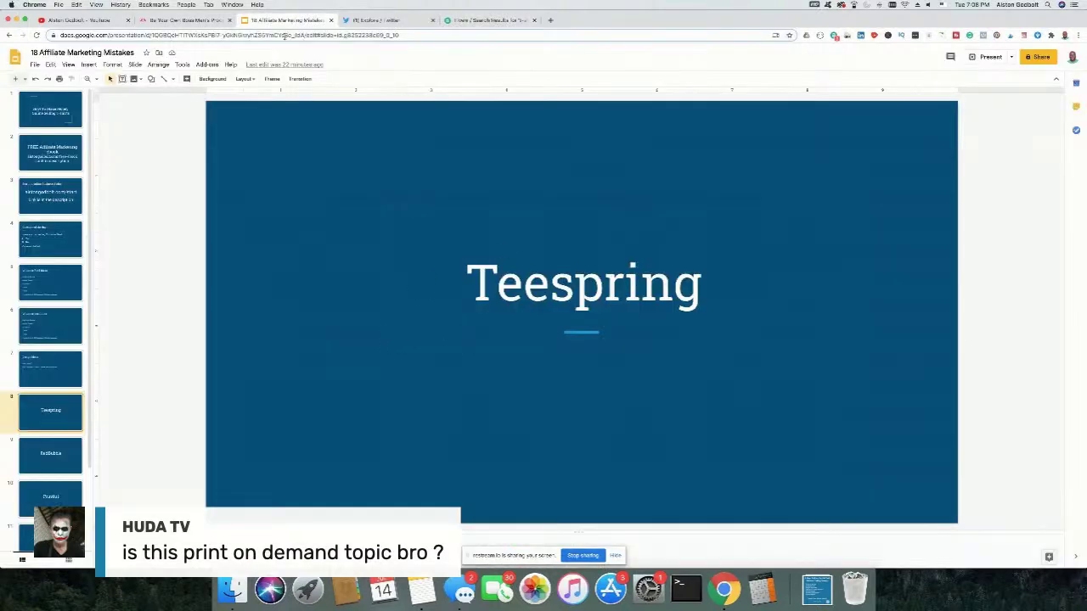
left_click(163, 20)
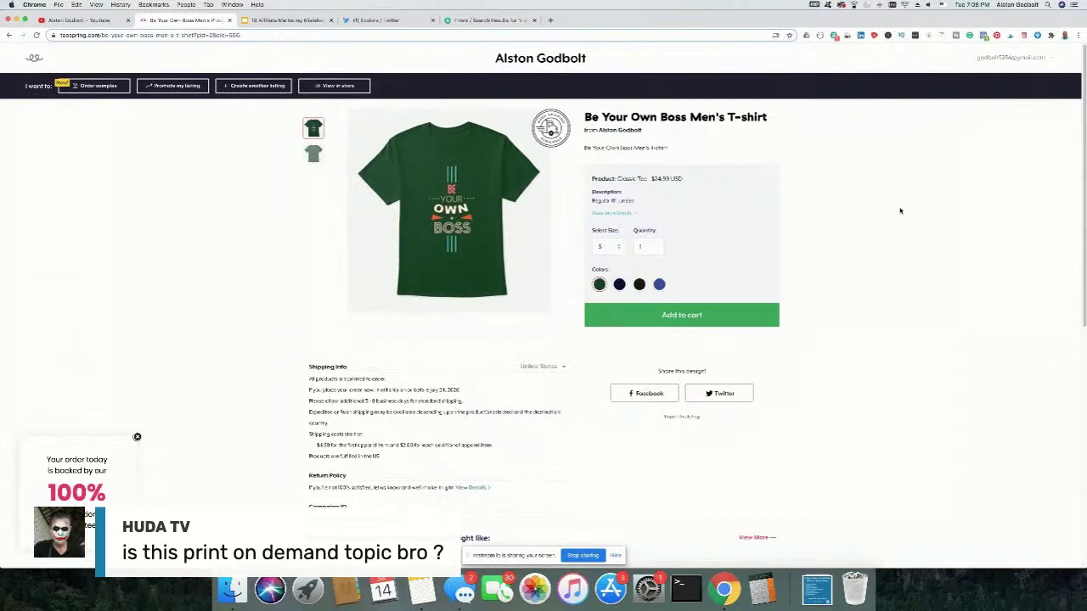
left_click(332, 86)
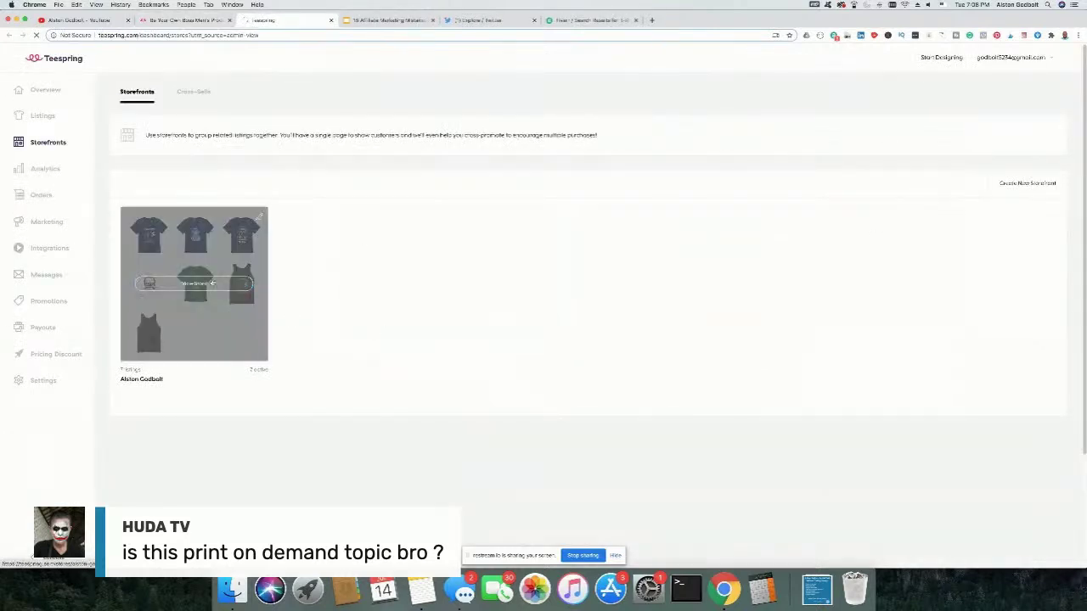
left_click(211, 284)
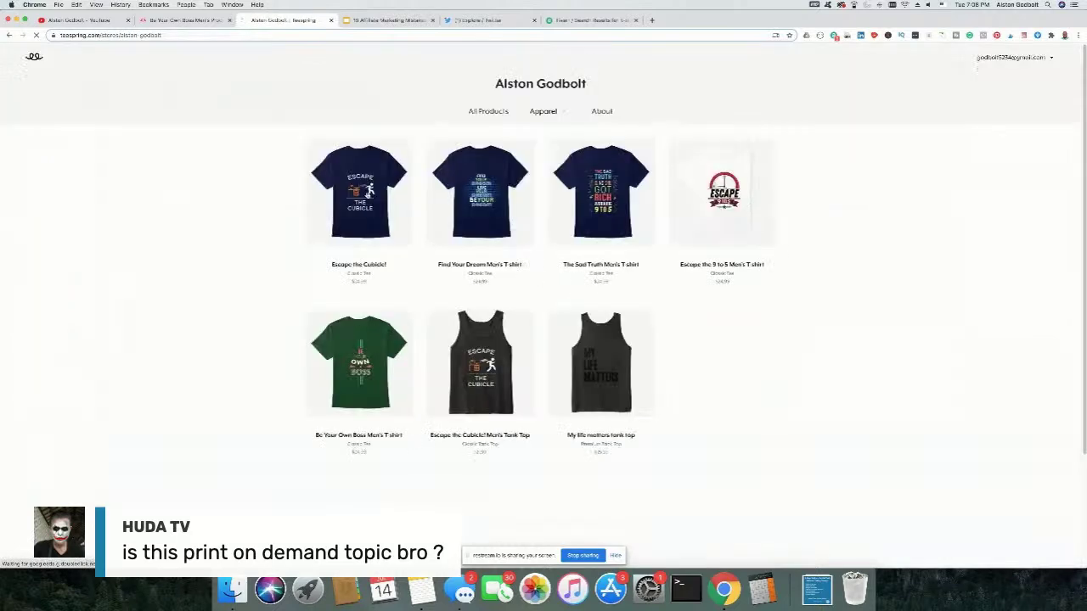
left_click(700, 225)
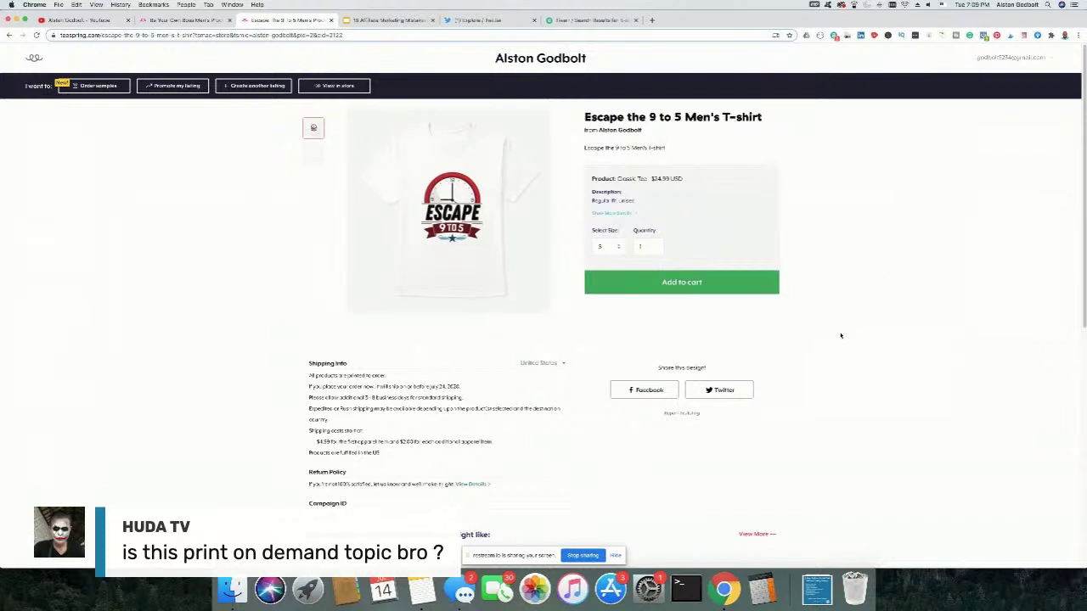
- Go to the Teespring account overview and start creating a product from the Quick Start Guide
left_click(1001, 58)
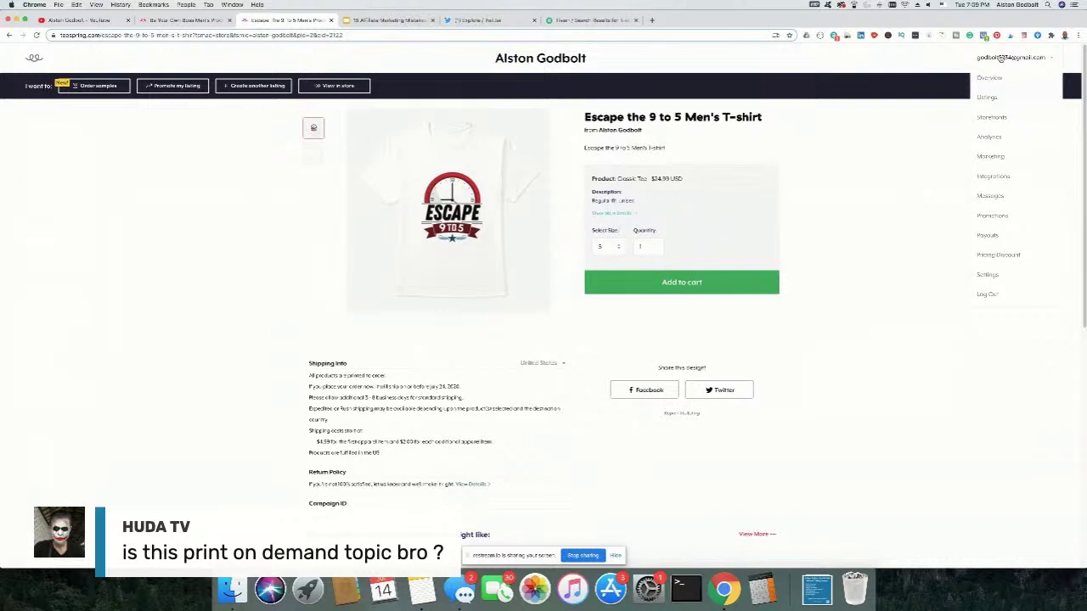
left_click(995, 79)
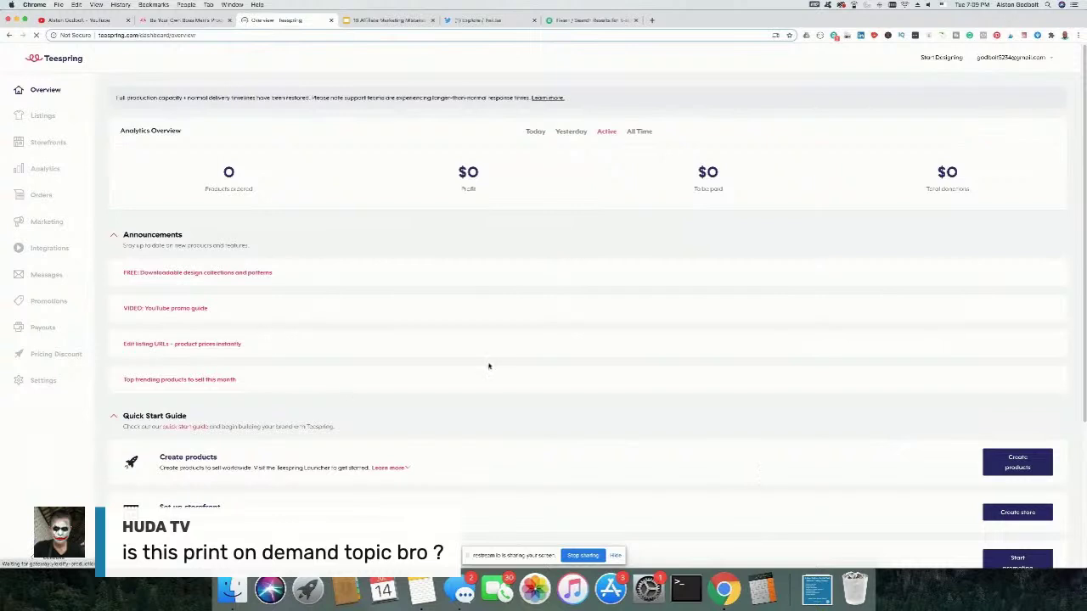
scroll(489, 366, "down", 2)
scroll(489, 366, "down", 2)
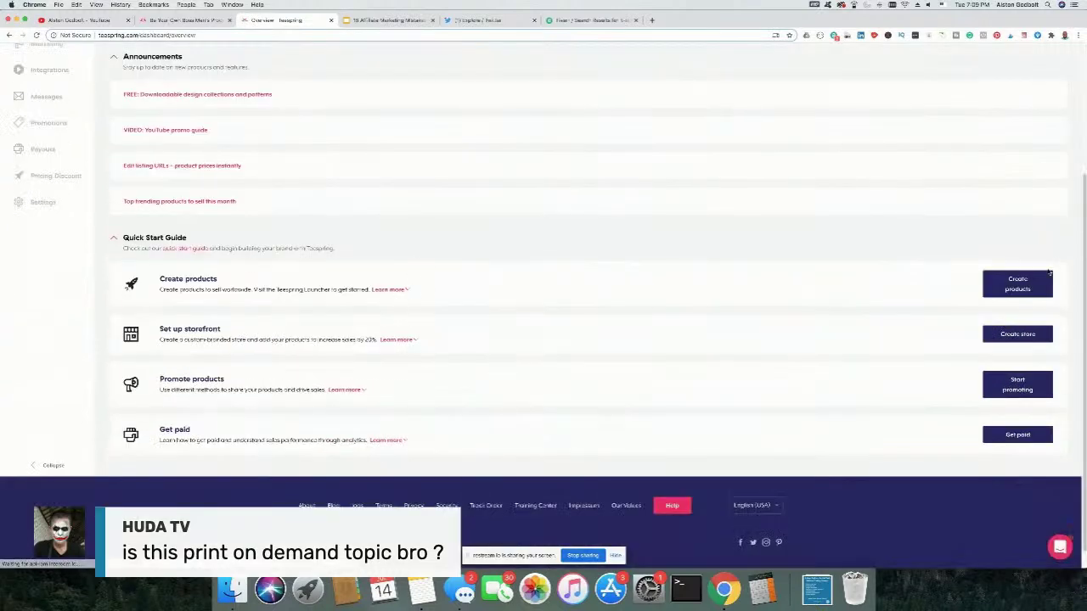
left_click(1019, 285)
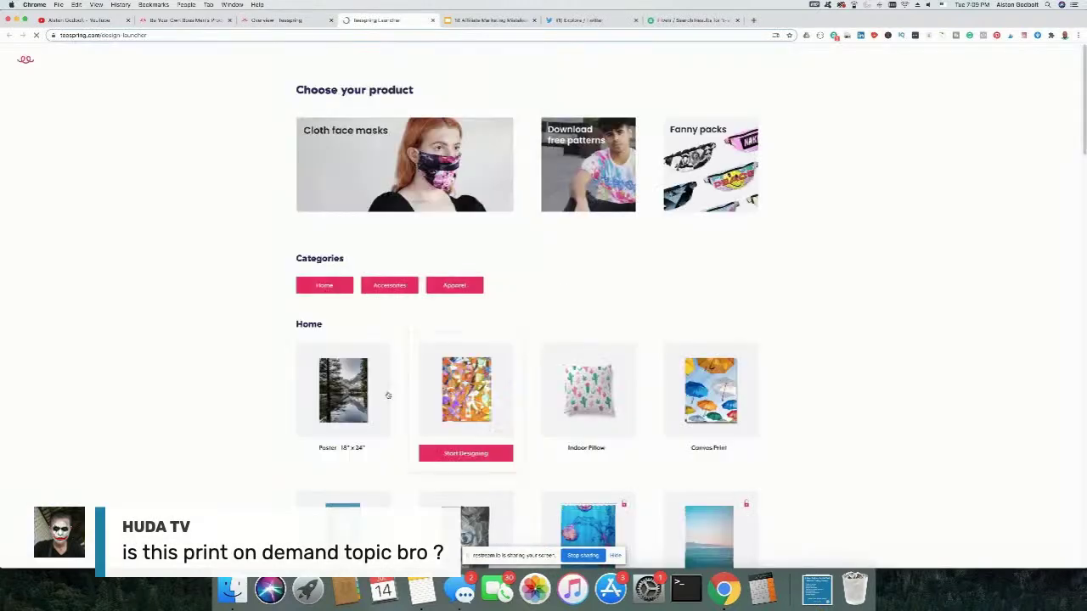
- Browse the product catalogue, then choose the All-Over Print Unisex Tee from the Unisex / Men's T-Shirts in Apparel
scroll(217, 315, "down", 10)
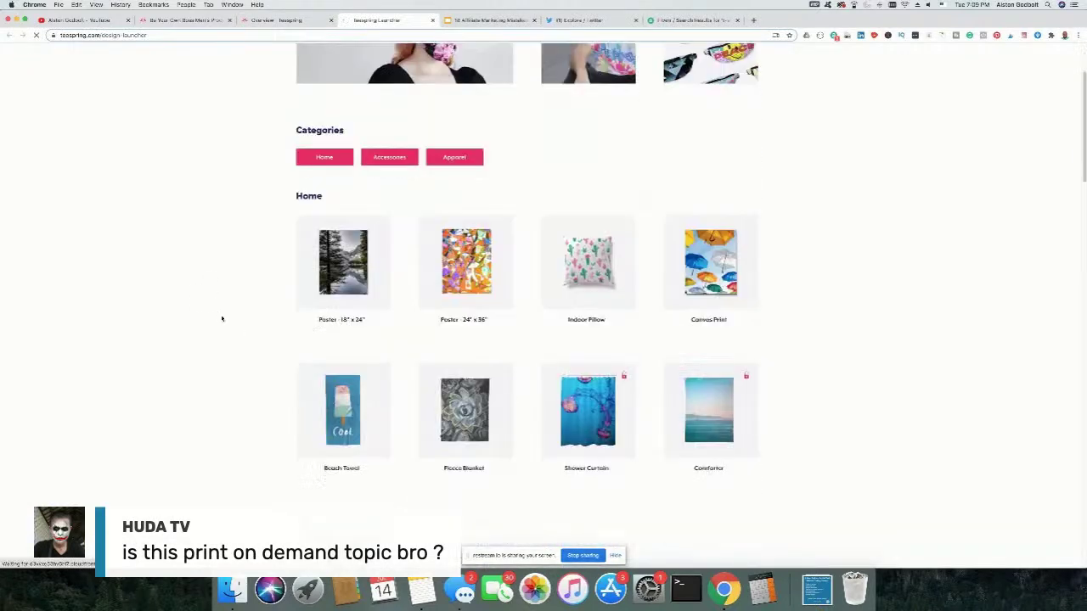
scroll(222, 319, "down", 6)
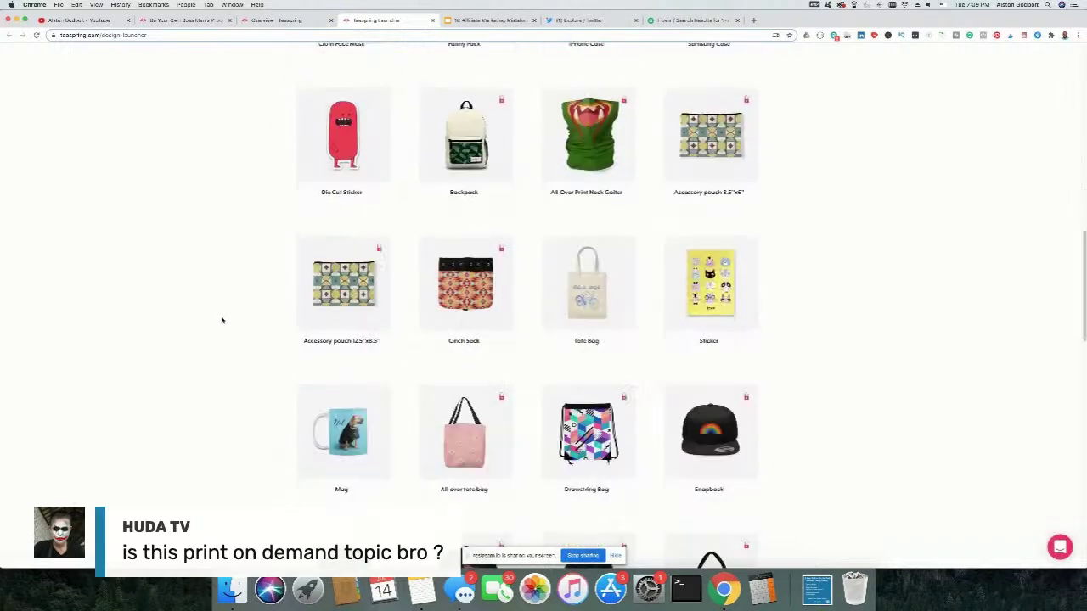
scroll(242, 350, "up", 14)
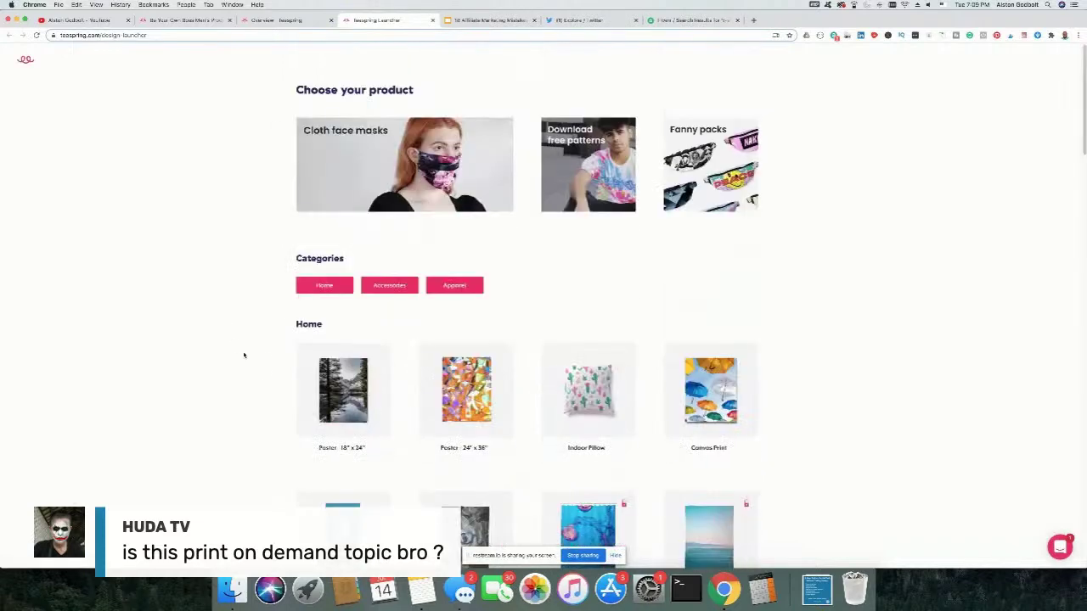
left_click(454, 287)
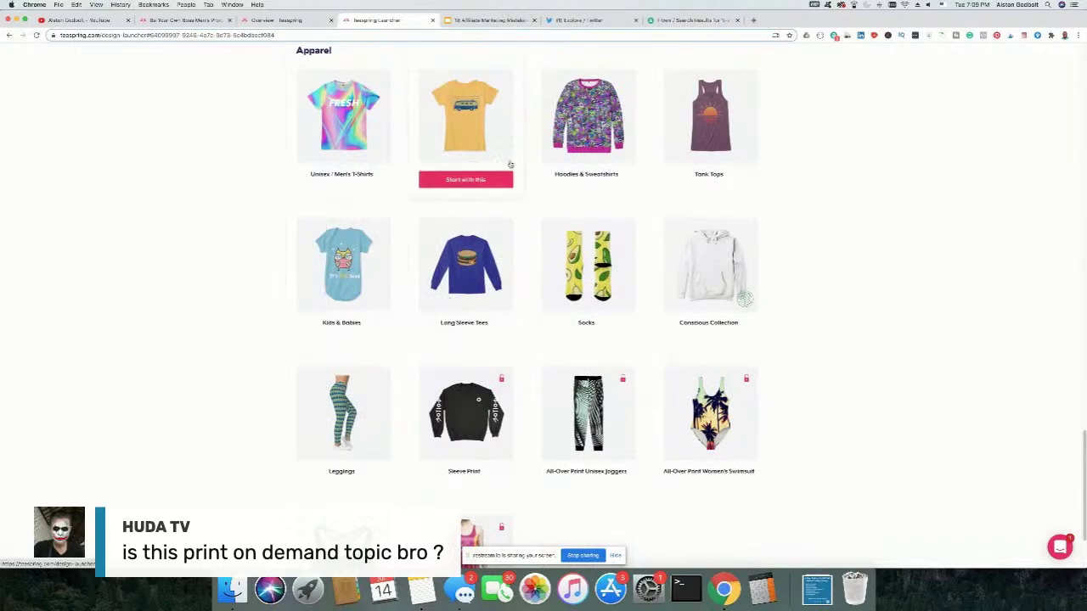
left_click(360, 116)
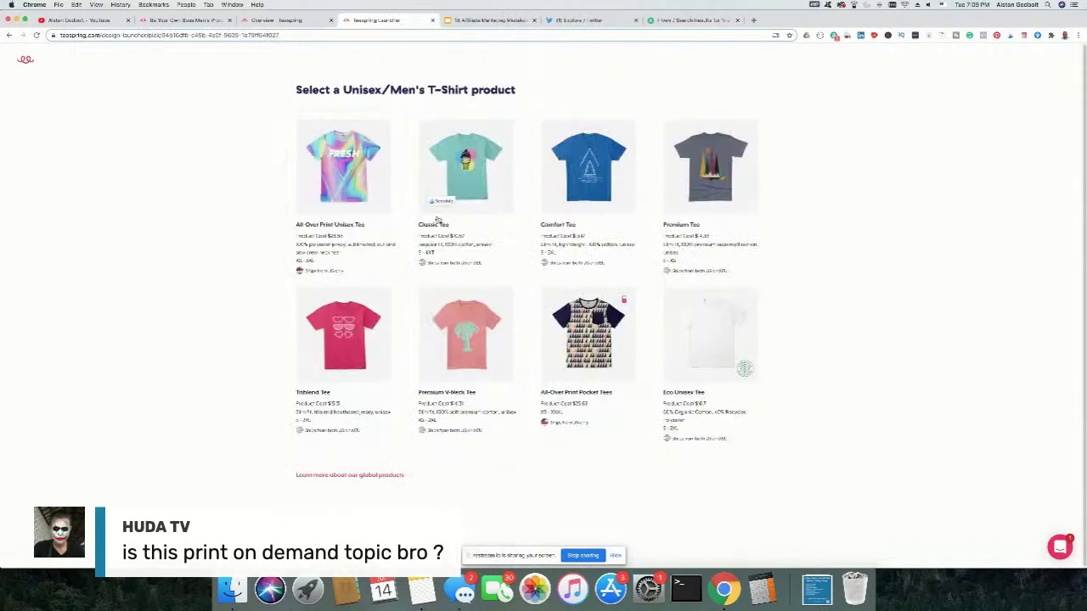
left_click(343, 166)
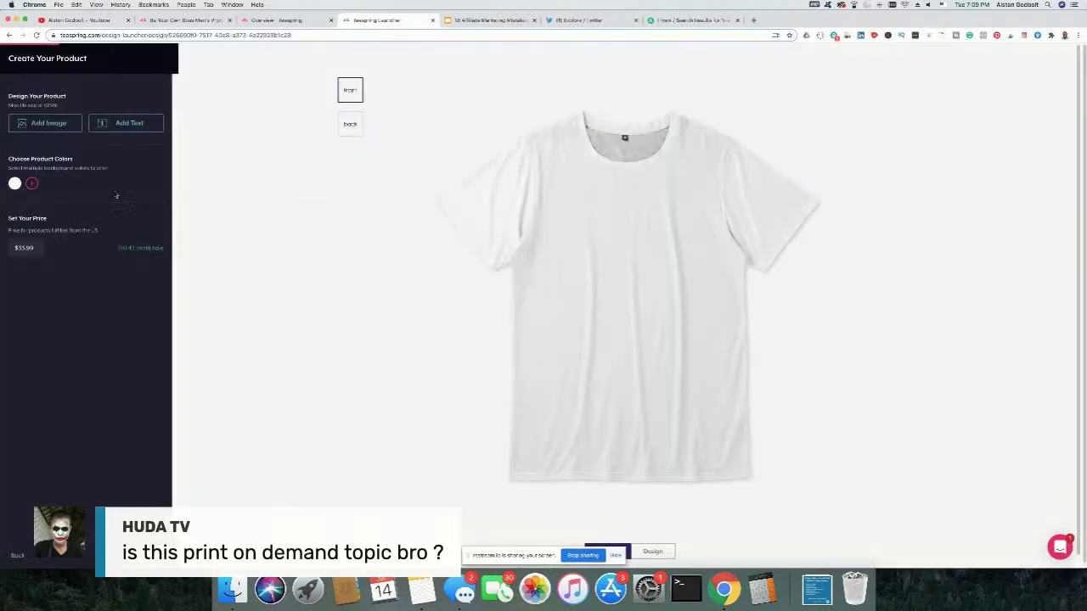
- Add a text element to the shirt design and replace its placeholder with "#Giftsssssss"
left_click(124, 124)
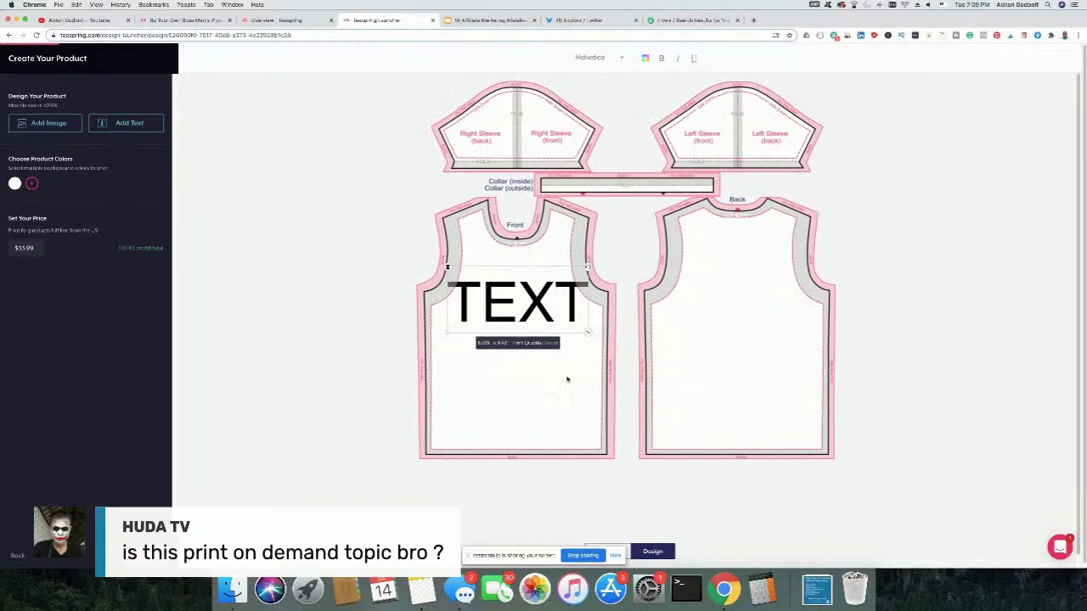
double_click(517, 309)
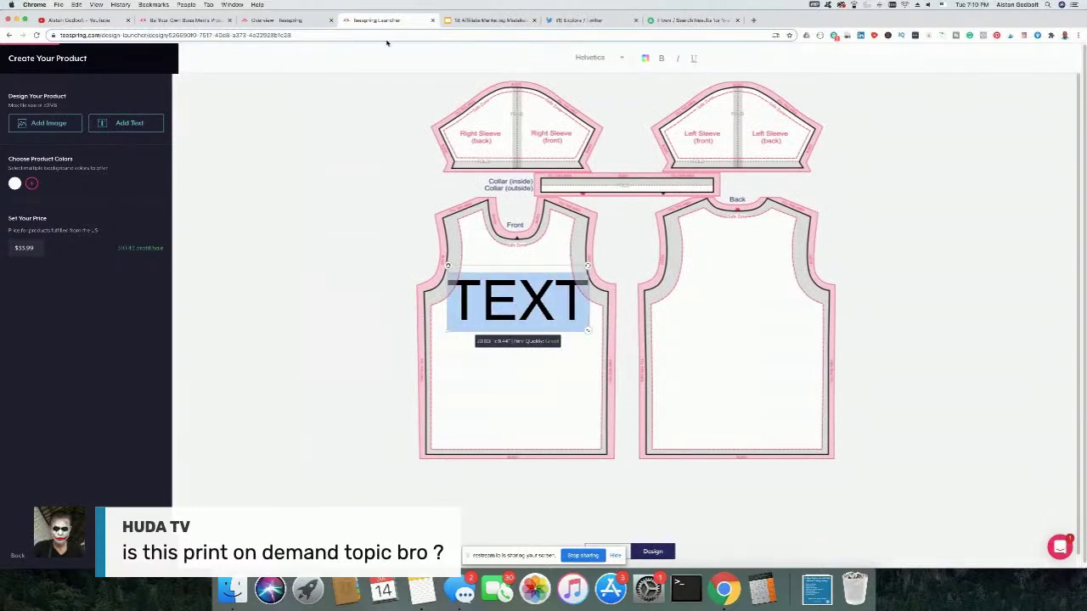
type("#Gif")
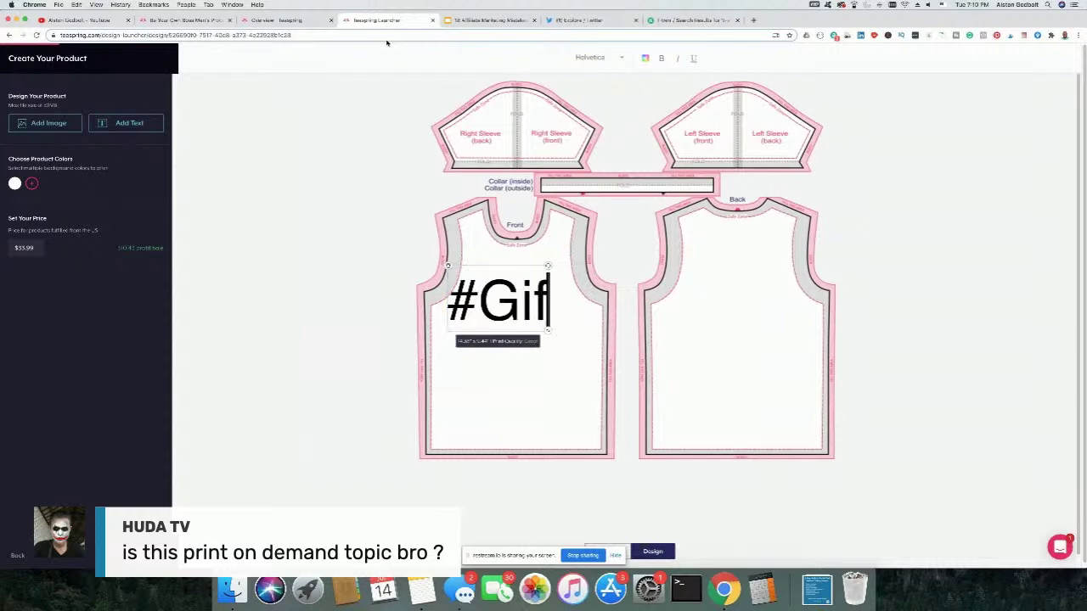
type("tsssssss")
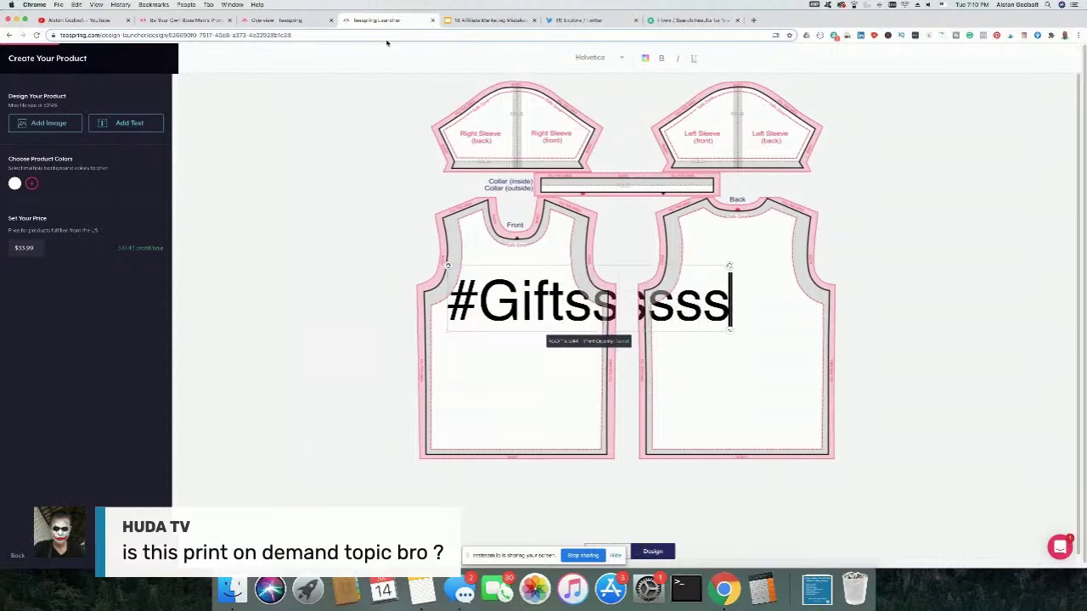
type("s")
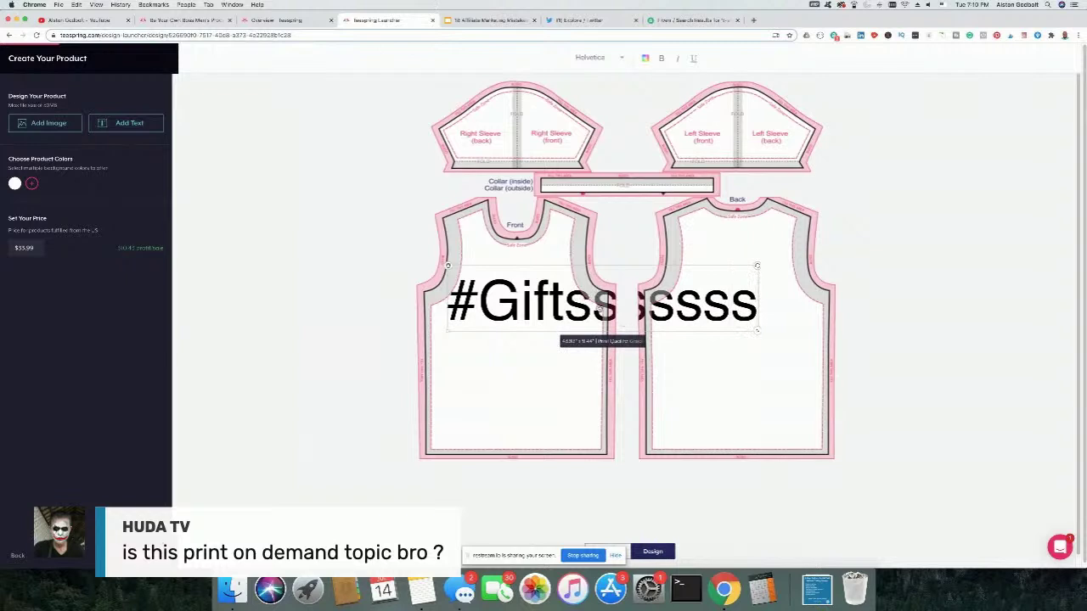
- Break the text into two lines after "#Gifts" and shrink it to fit centred within the shirt's front panel
key("Return")
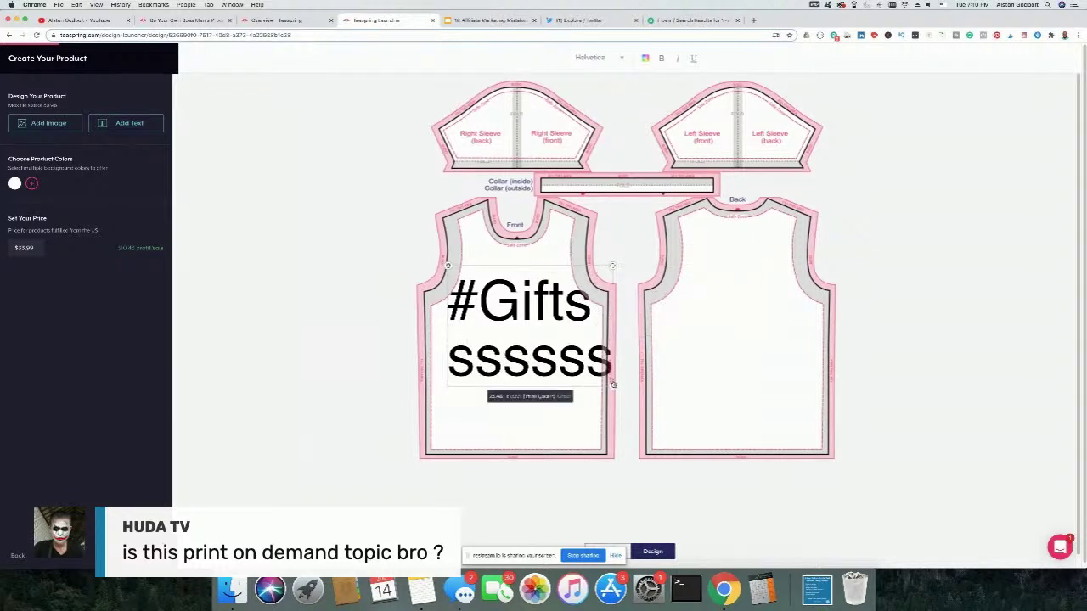
left_click_drag(613, 385, 540, 344)
left_click(544, 348)
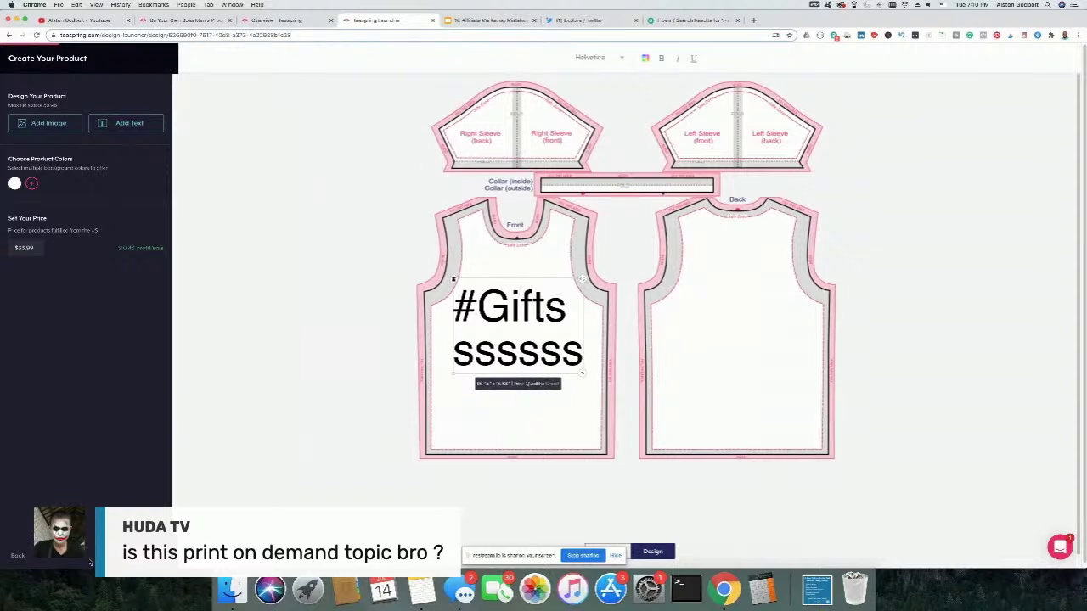
- Continue to the additional products page and inspect the Unisex / Men's T-Shirts preview with the current design
left_click(362, 211)
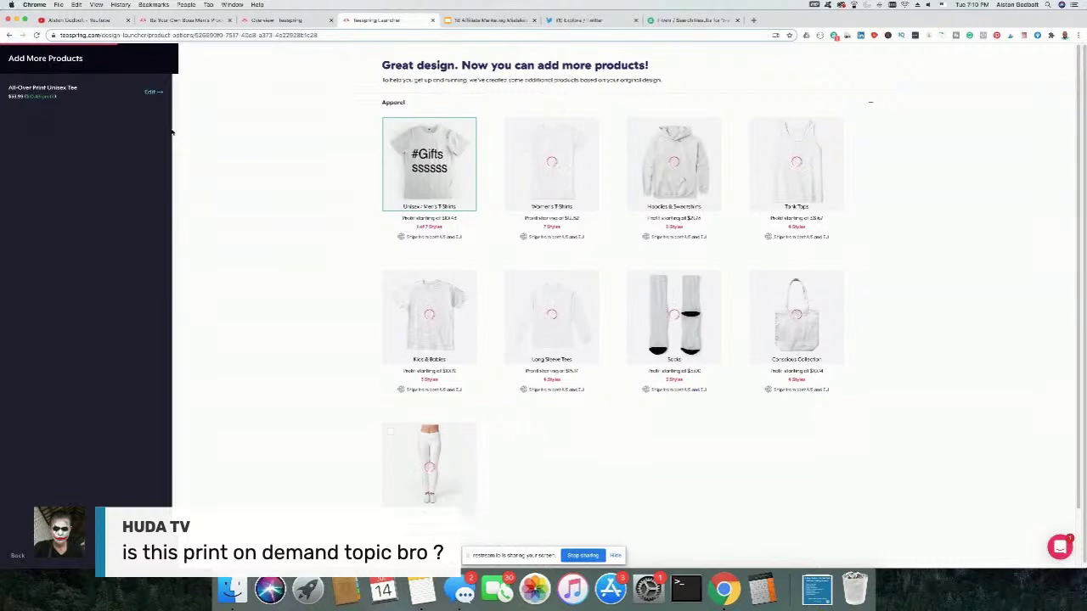
mouse_move(444, 158)
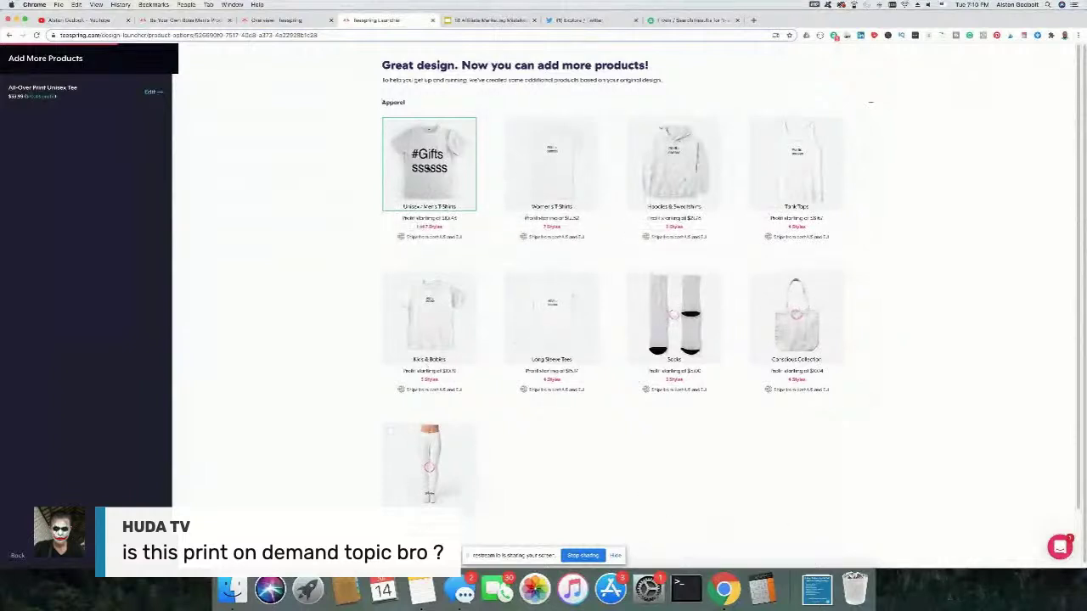
mouse_move(450, 183)
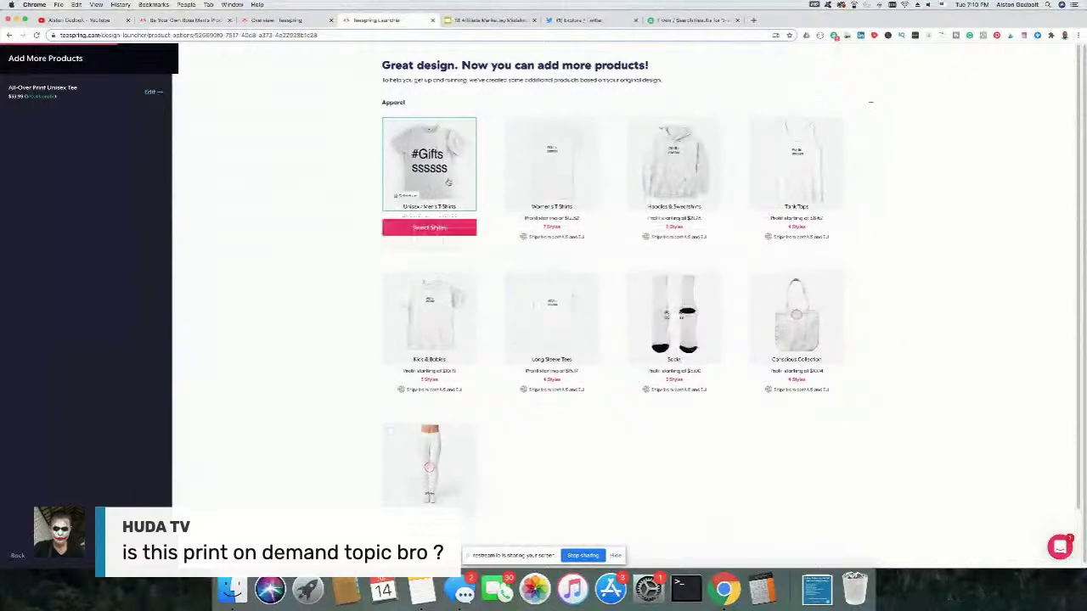
- Switch to the Google Slides presentation and copy "#entanglement" from the last line of the "Where to post links" slide
left_click(494, 20)
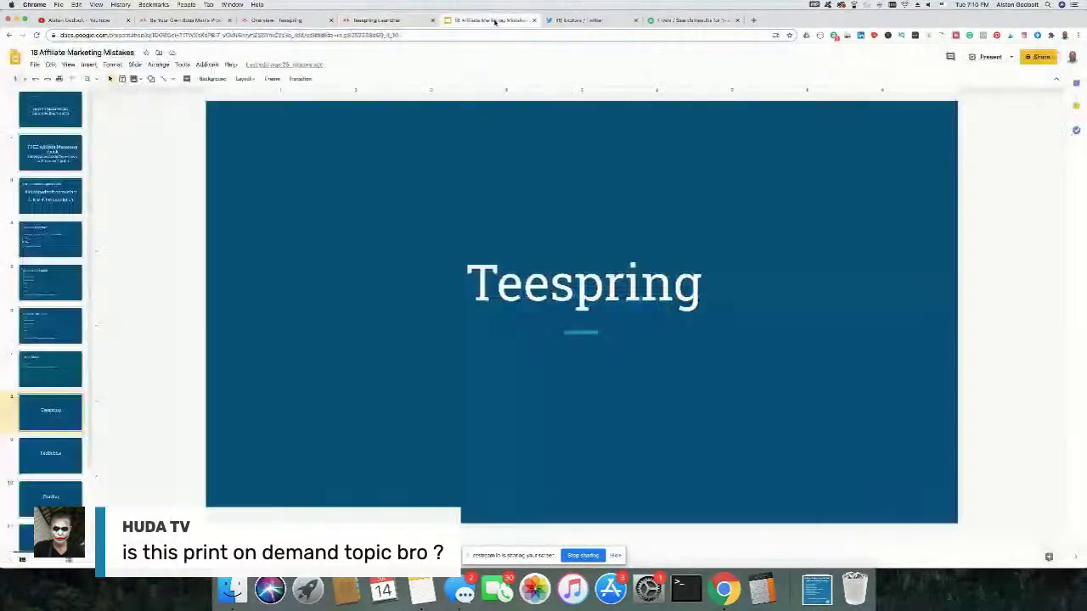
left_click(50, 336)
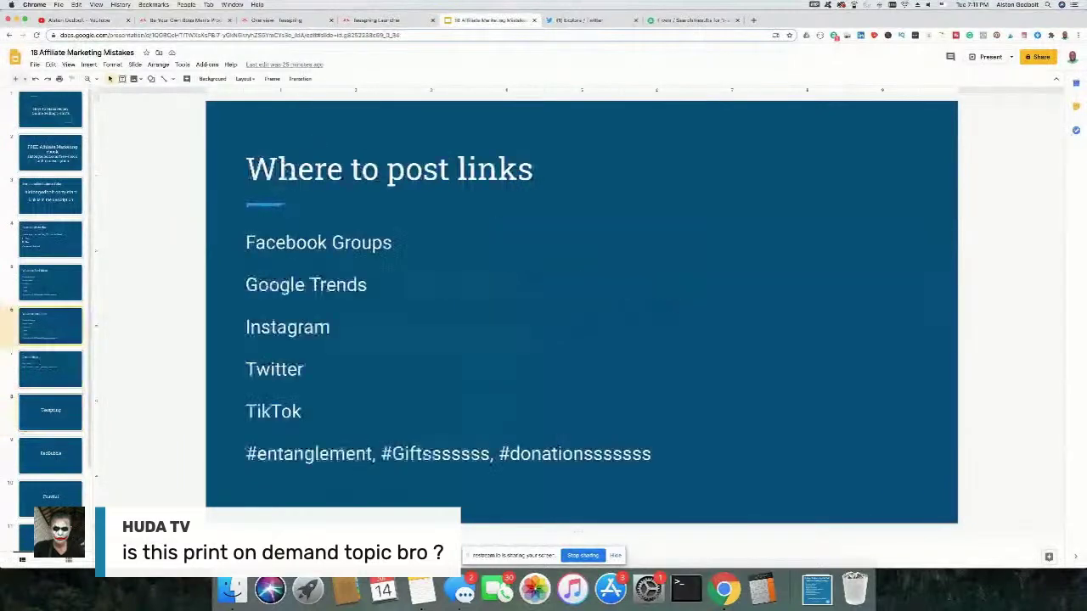
double_click(315, 455)
double_click(251, 455)
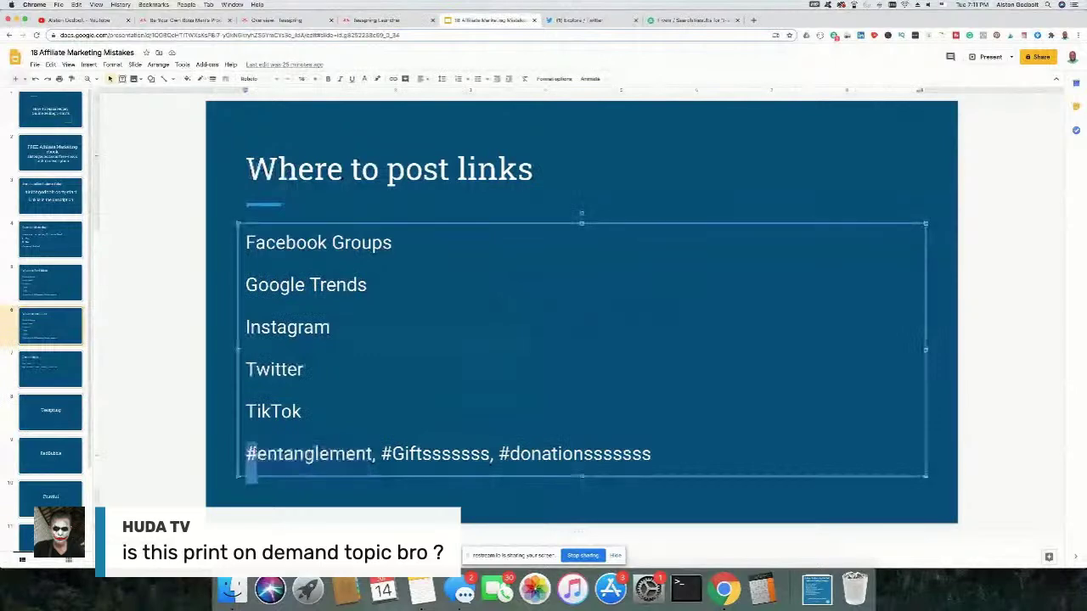
double_click(371, 457)
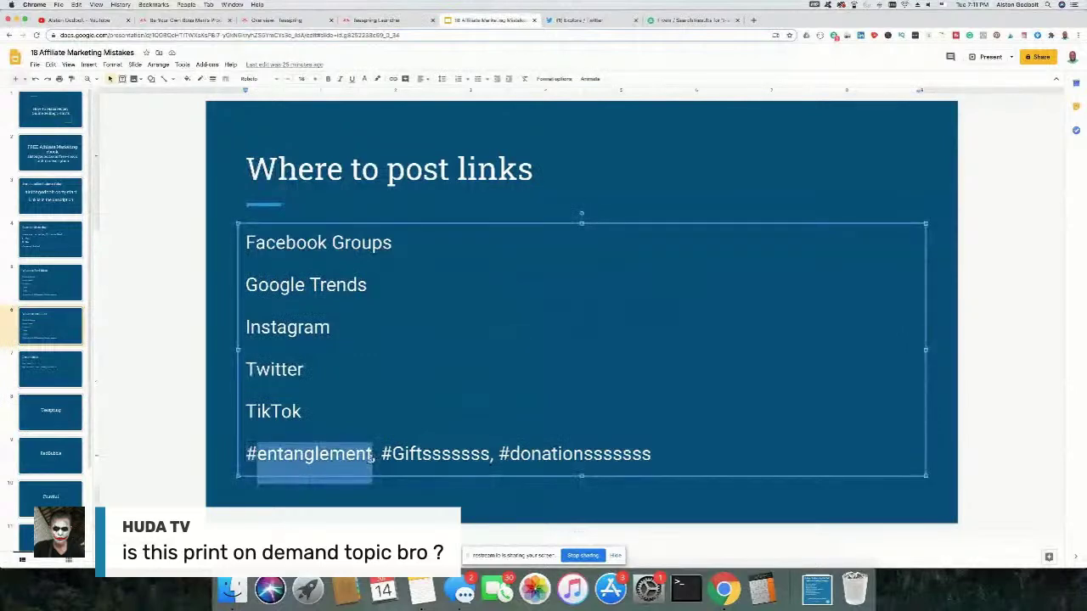
left_click(371, 457)
left_click_drag(246, 455, 371, 458)
key("super+c")
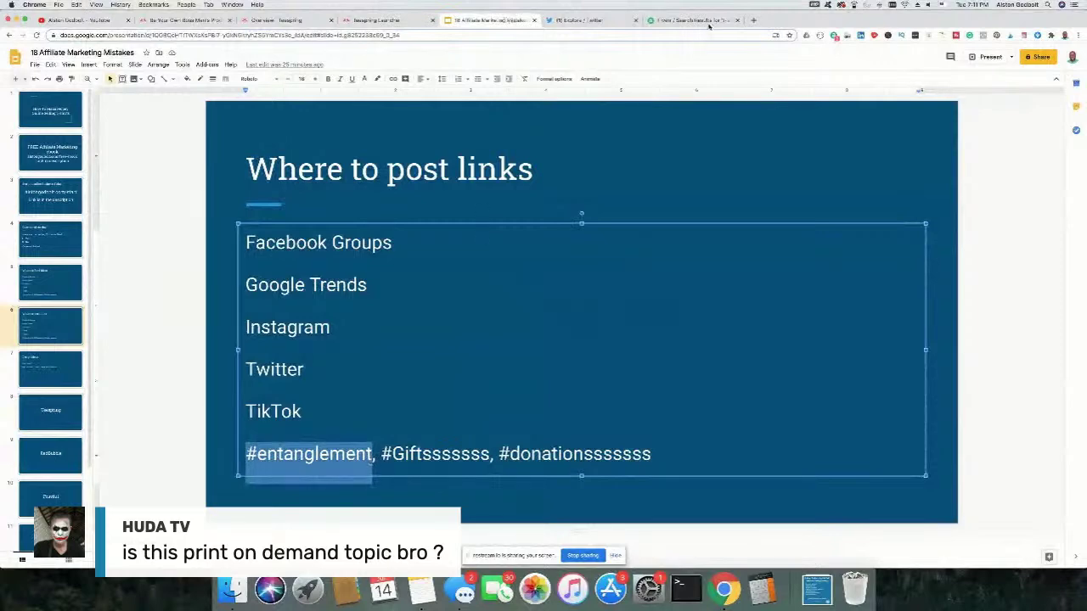
- Return to the Teespring shirt design editor and paste "#entanglement" into the front text element
left_click(376, 21)
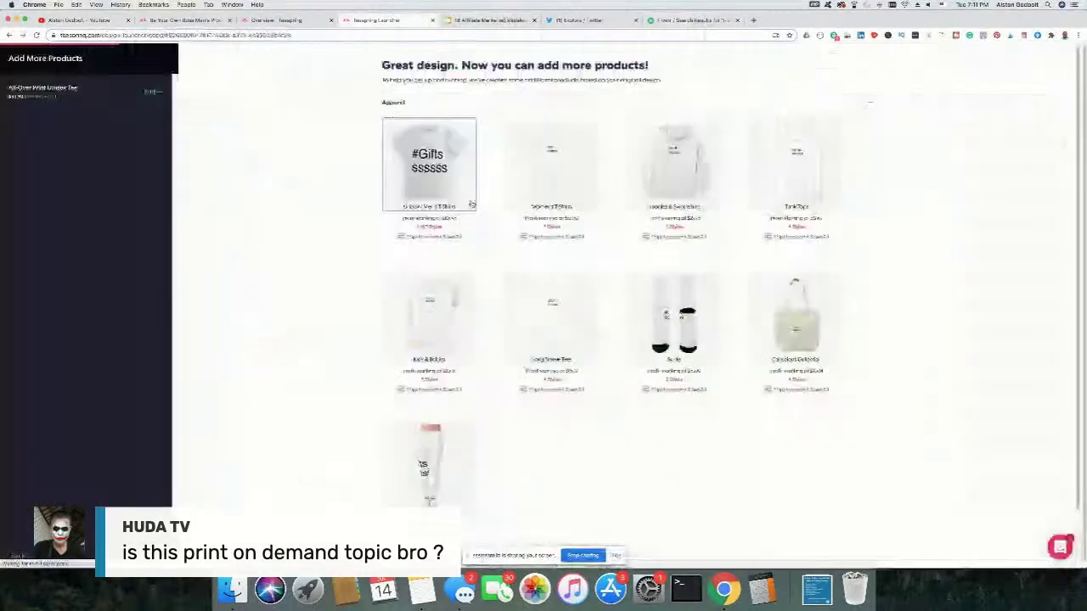
left_click(471, 204)
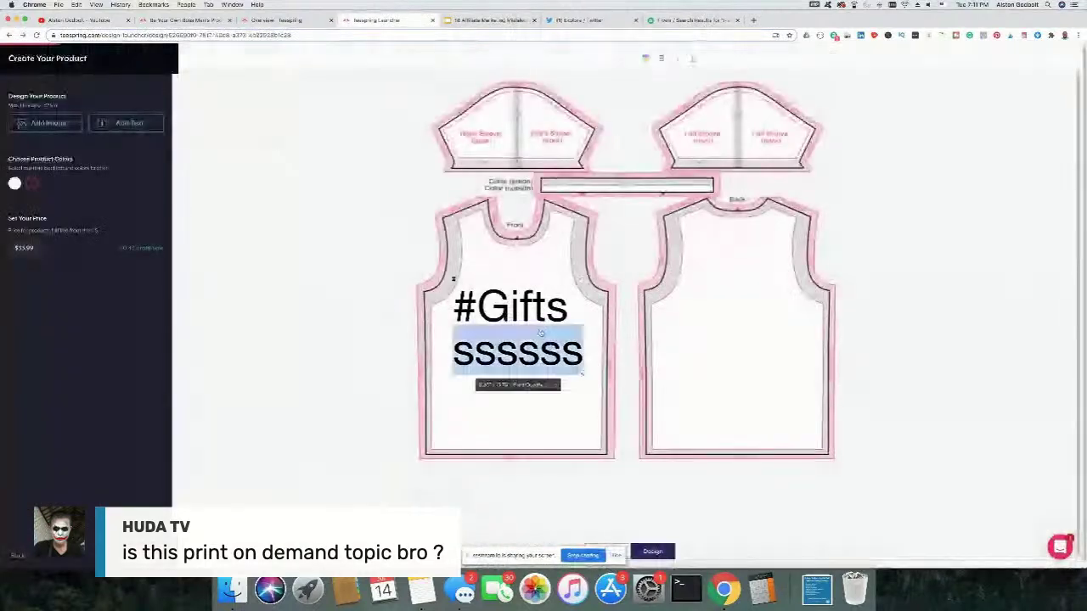
left_click_drag(541, 333, 462, 306)
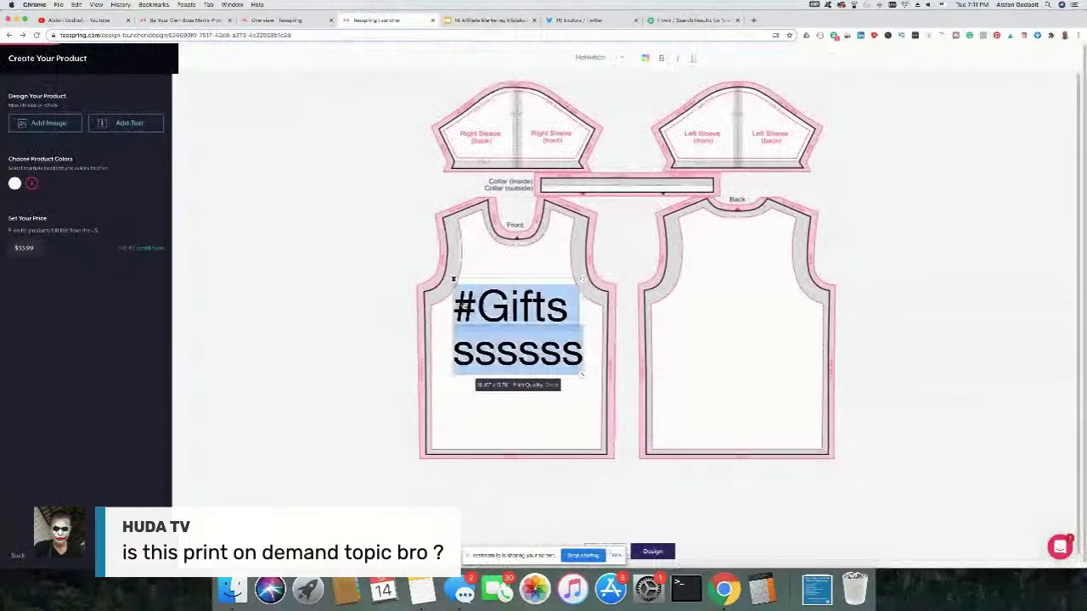
key("super+v")
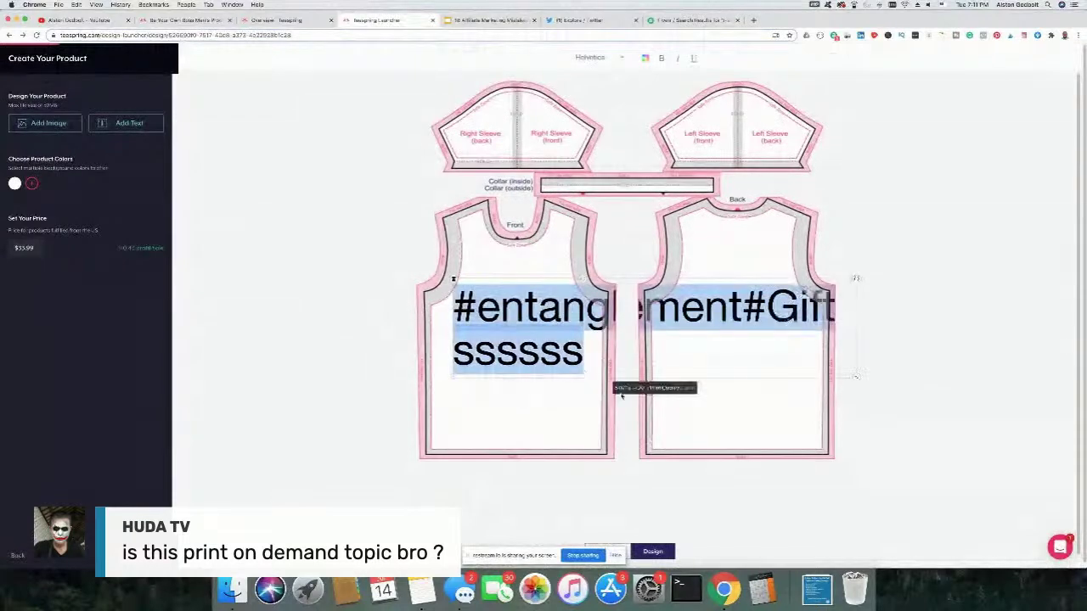
- Delete the leftover "#Gifts ssssss" text and shrink "#entanglement" to fit centred within the shirt's front panel
left_click(809, 309)
key("Left")
key("Left")
key("Left")
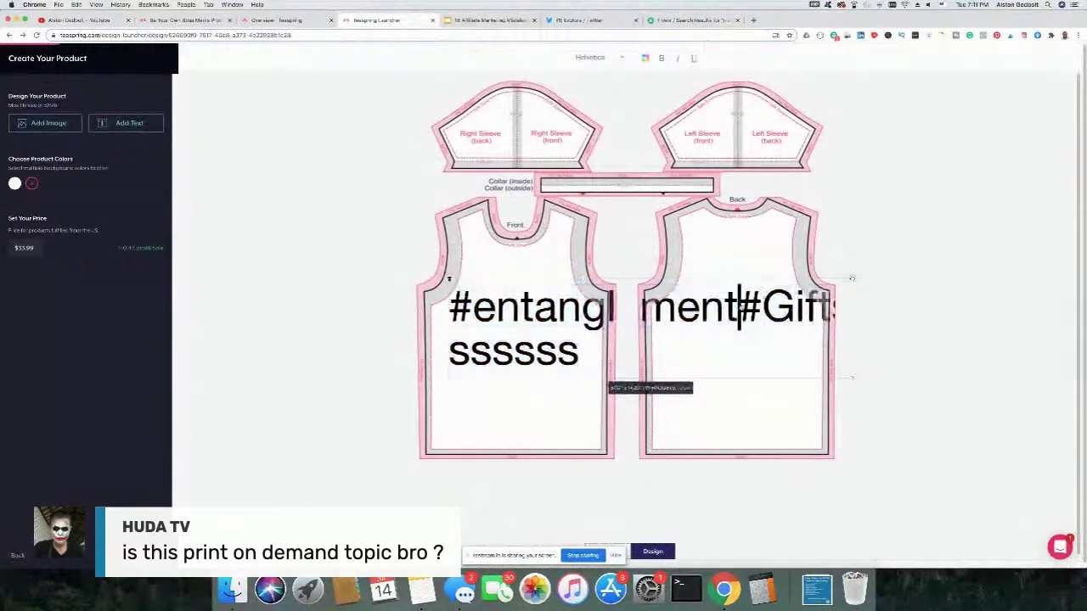
left_click_drag(744, 311, 726, 327)
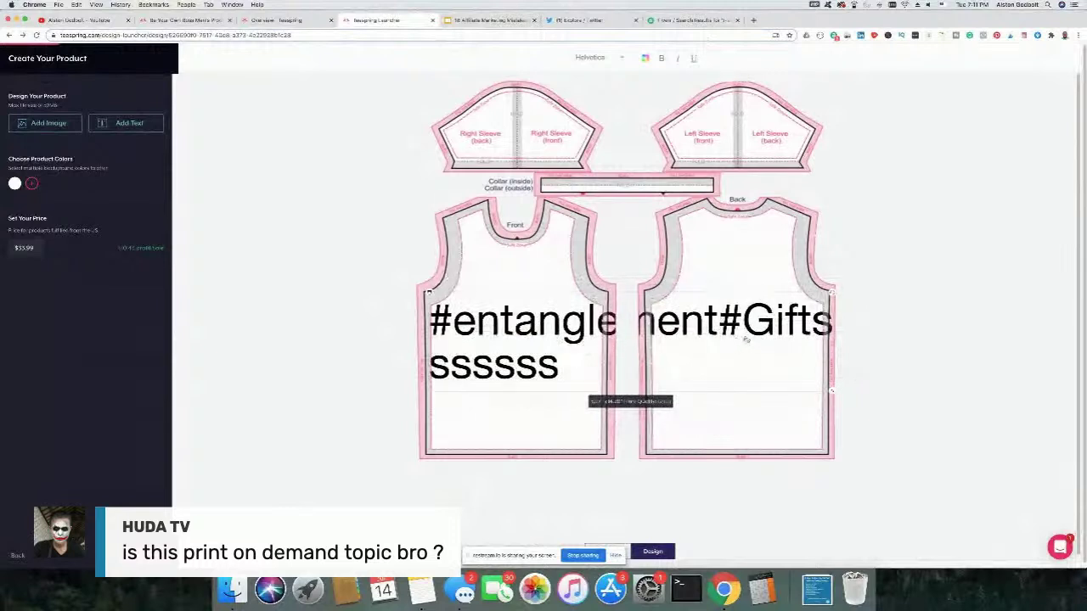
key("shift+Down")
key("BackSpace")
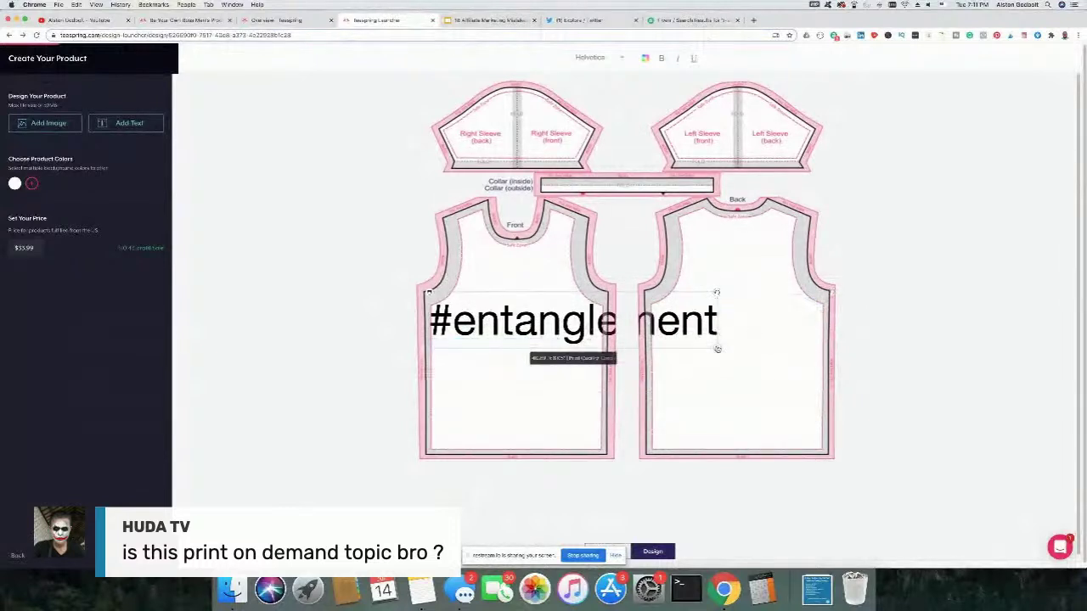
left_click_drag(717, 349, 562, 321)
left_click_drag(499, 309, 526, 312)
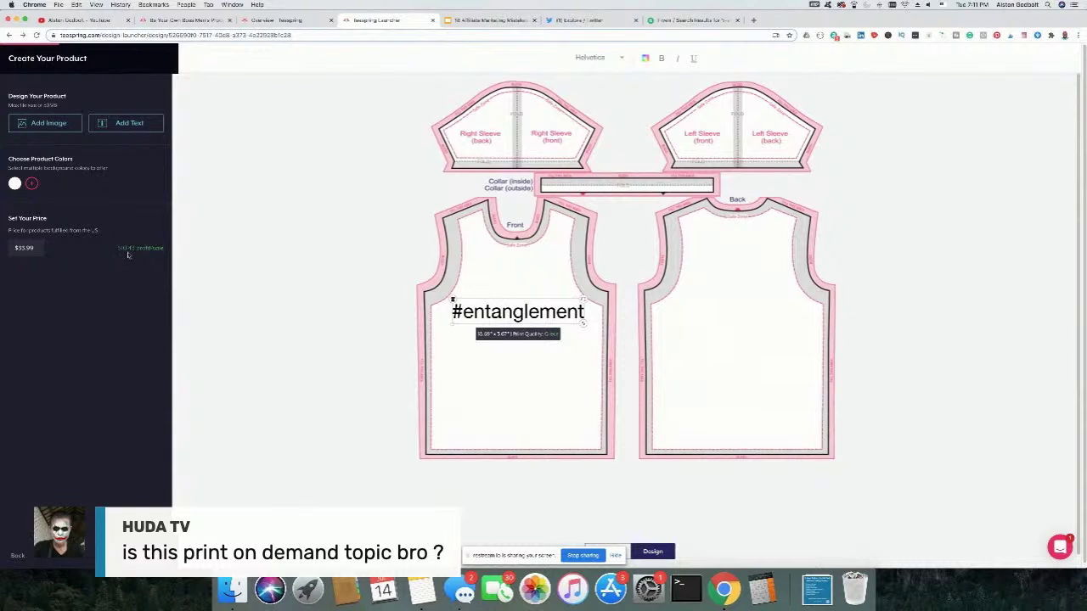
- Offer the shirt additionally in black, red, teal, grey and dark red, and continue to the additional products page
left_click(33, 183)
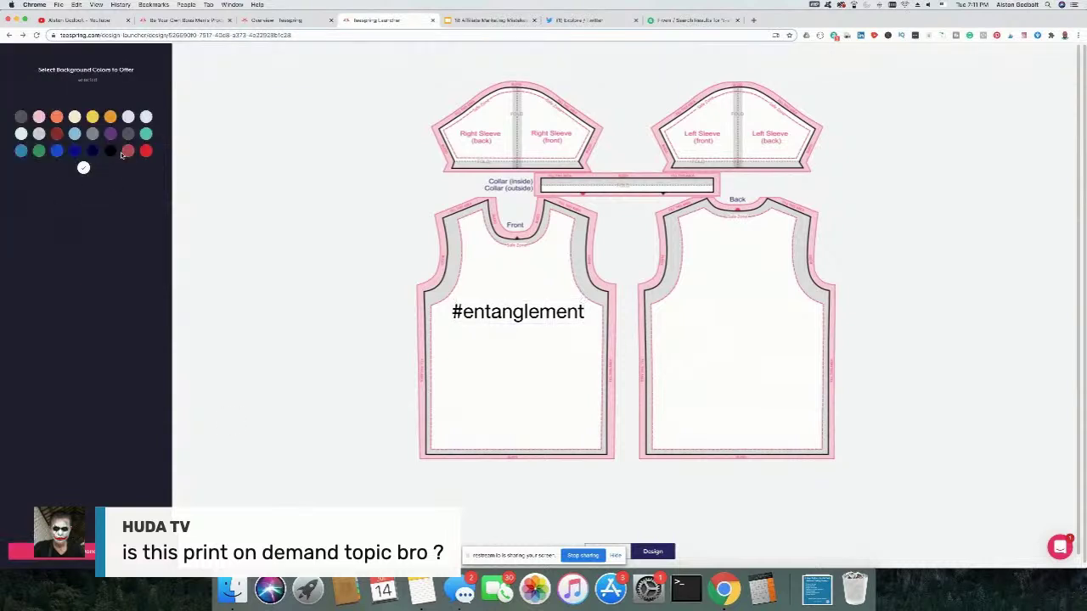
left_click(110, 151)
left_click(145, 150)
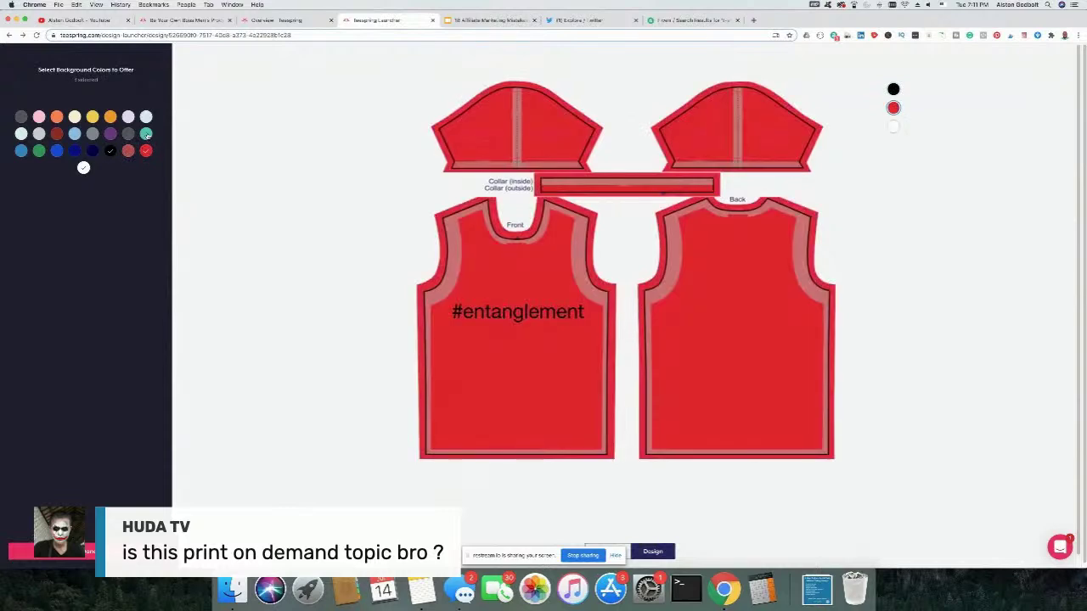
left_click(146, 133)
left_click(92, 134)
left_click(56, 133)
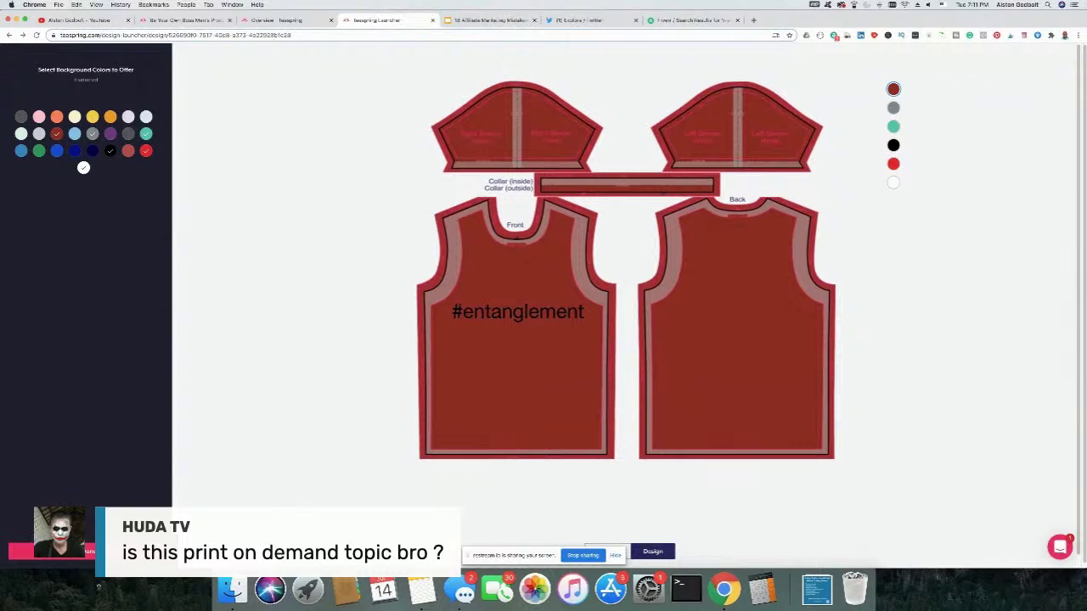
left_click(82, 556)
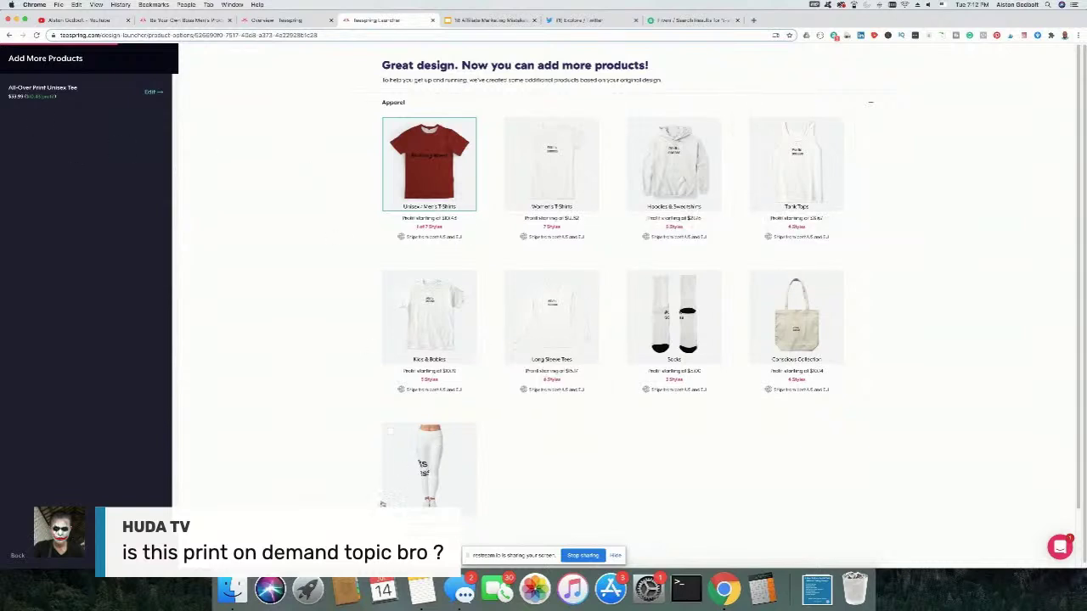
left_click(663, 181)
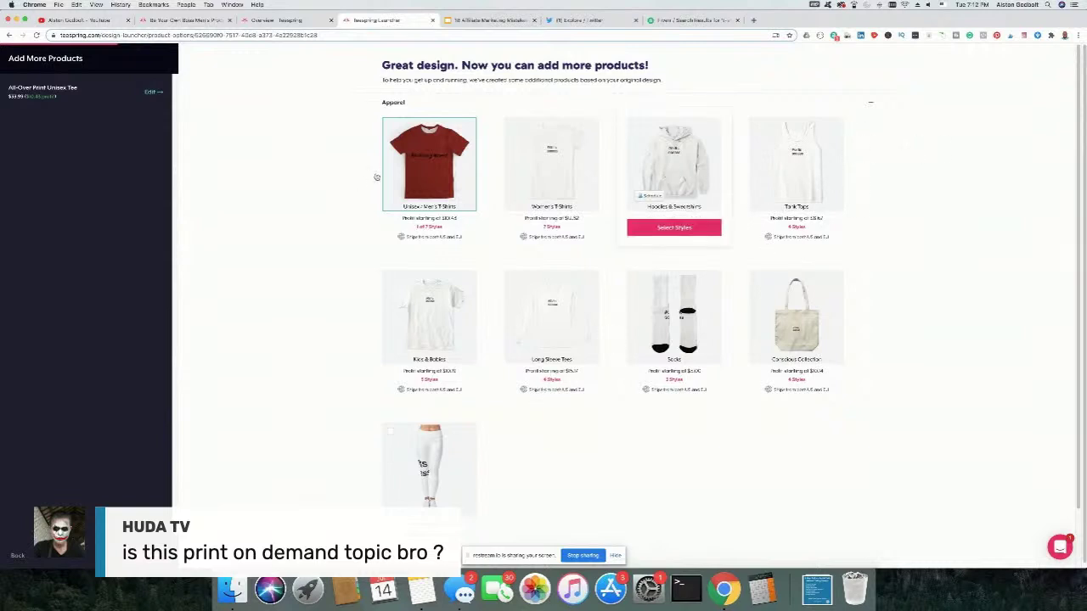
- Switch back to the Google Slides presentation and start presenting from the Teespring slide
left_click(459, 20)
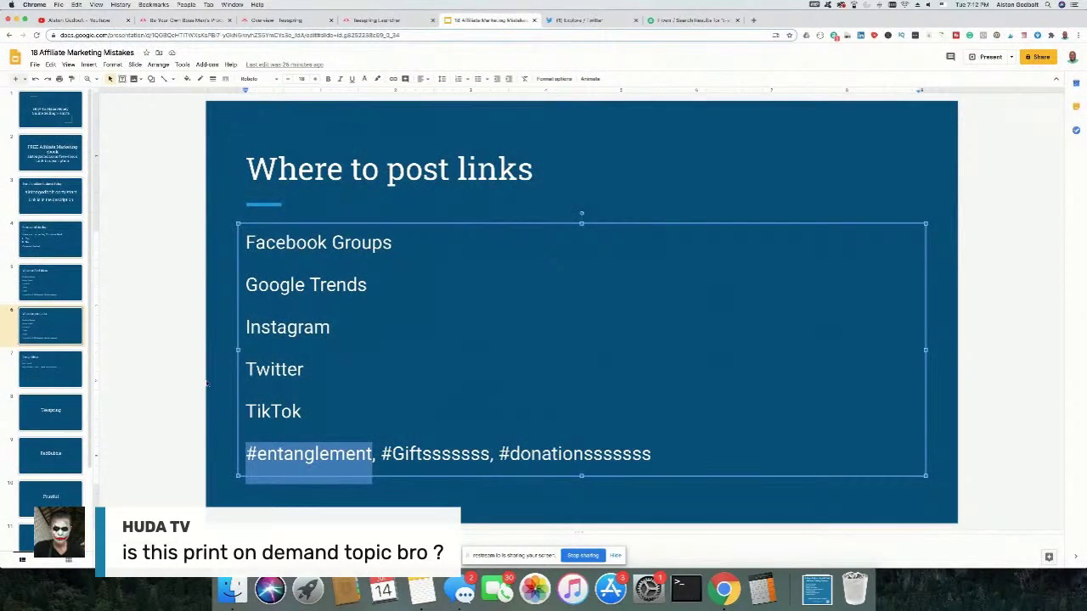
left_click(40, 419)
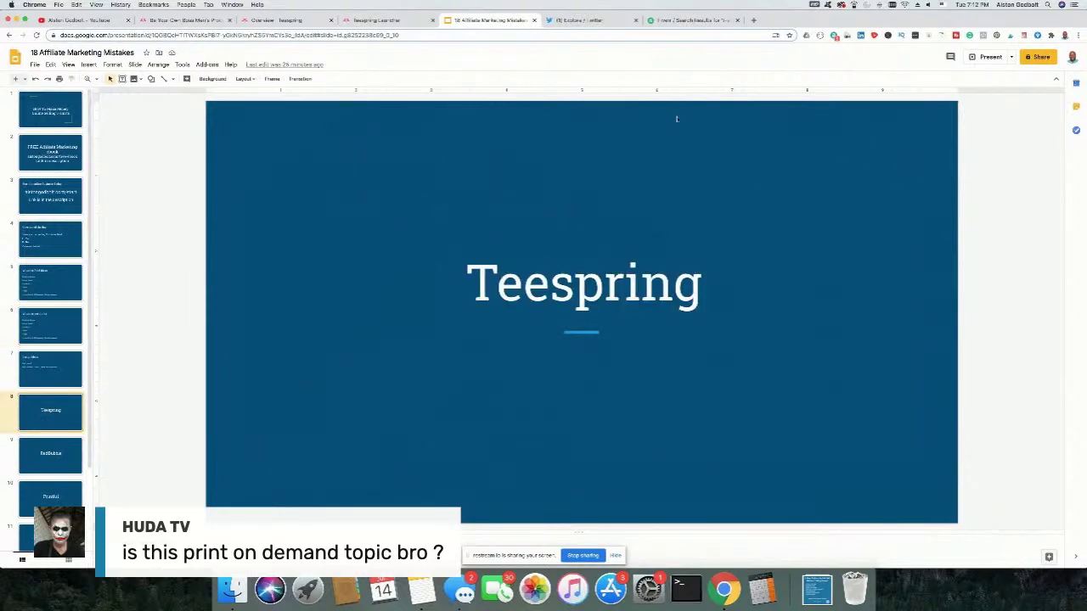
left_click(982, 59)
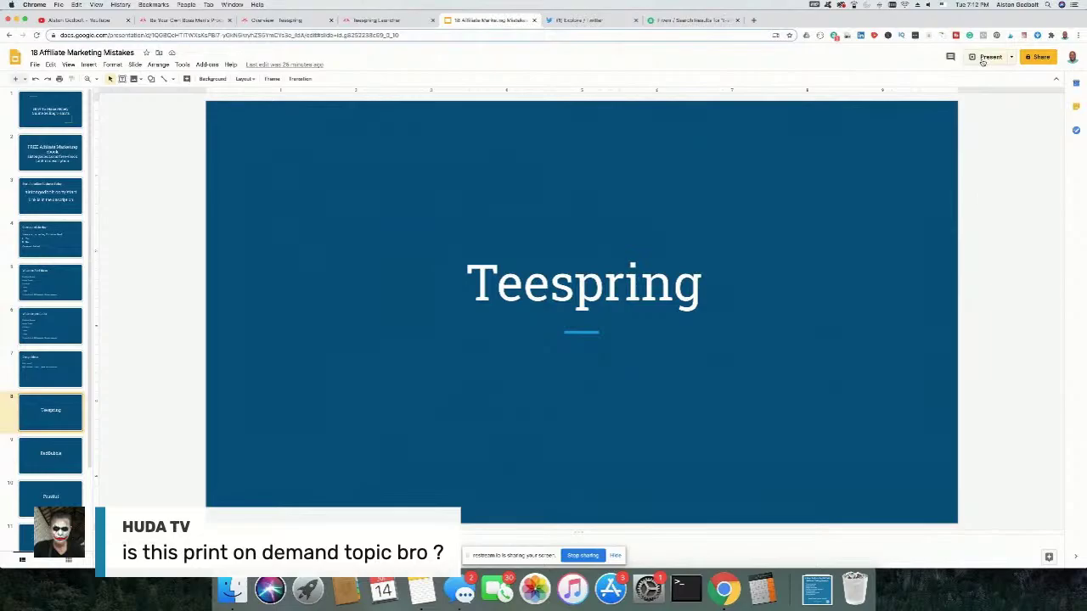